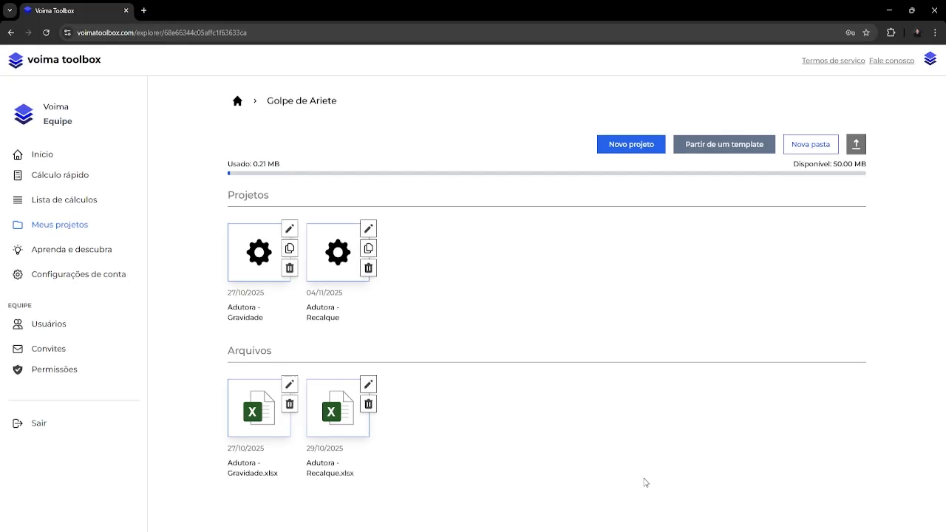
Upload the spreadsheet "Adutora - TAU.xlsx" to the Golpe de Ariete folder.
{"action": "left_click", "coordinate": [856, 148]}
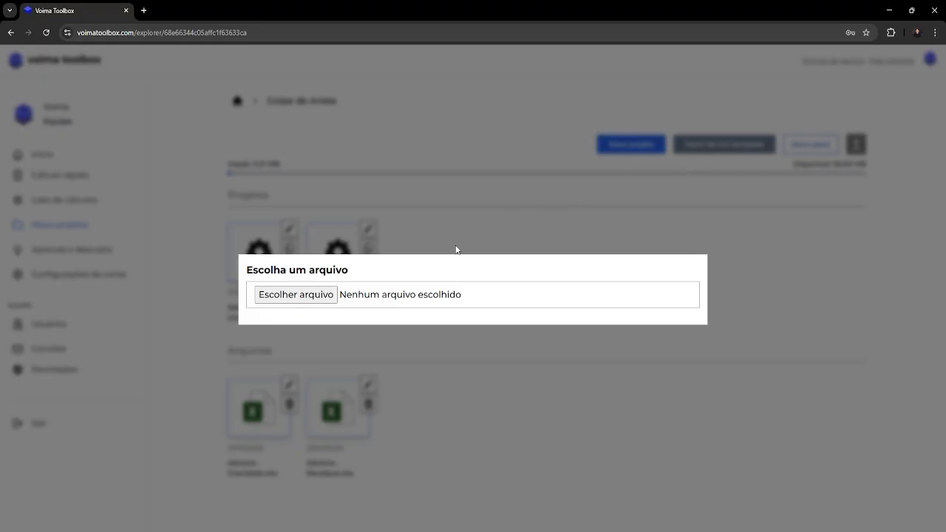
{"action": "left_click", "coordinate": [303, 298]}
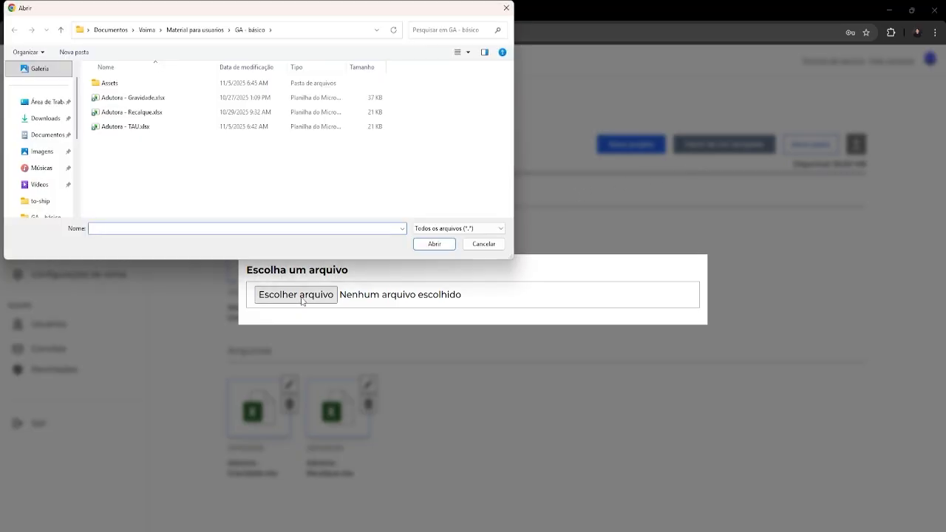
{"action": "left_click", "coordinate": [147, 127]}
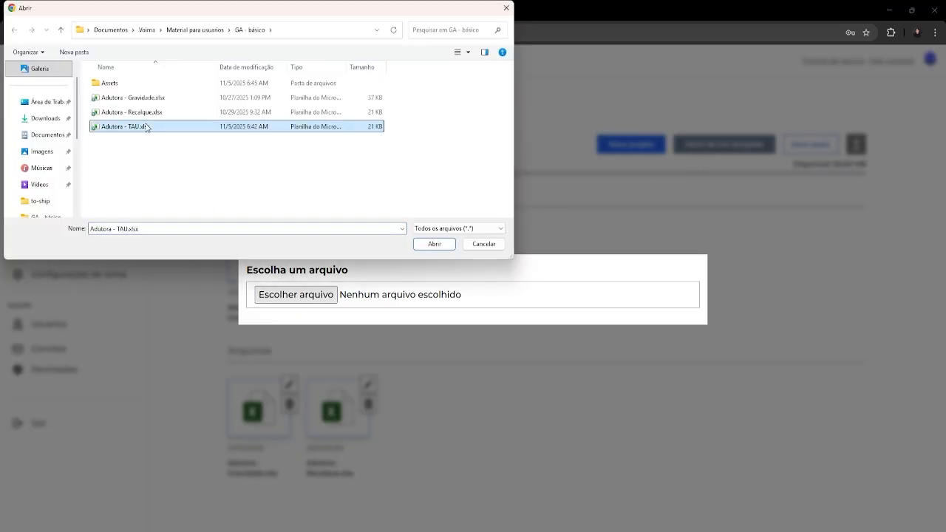
{"action": "left_click", "coordinate": [433, 244]}
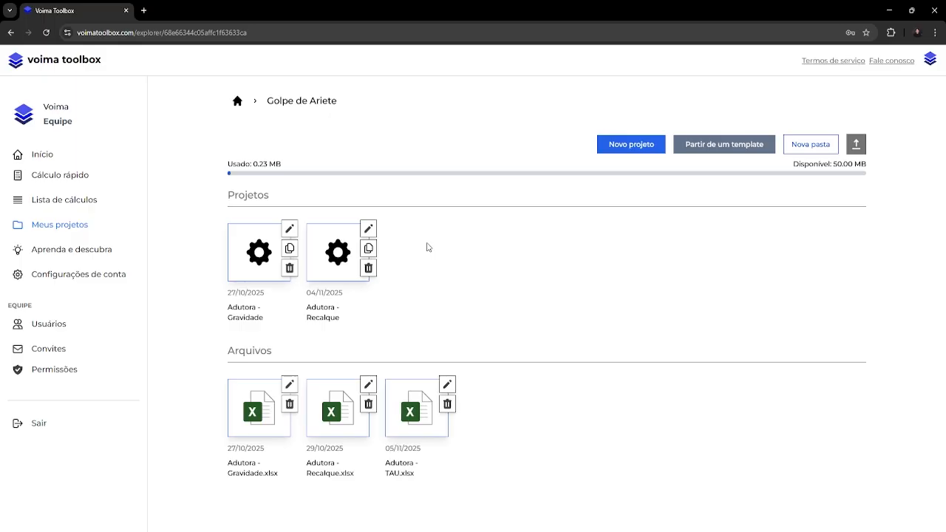
Duplicate the "Adutora - Recalque" project under the name "Adutora - Recalque + TAU".
{"action": "left_click", "coordinate": [372, 249]}
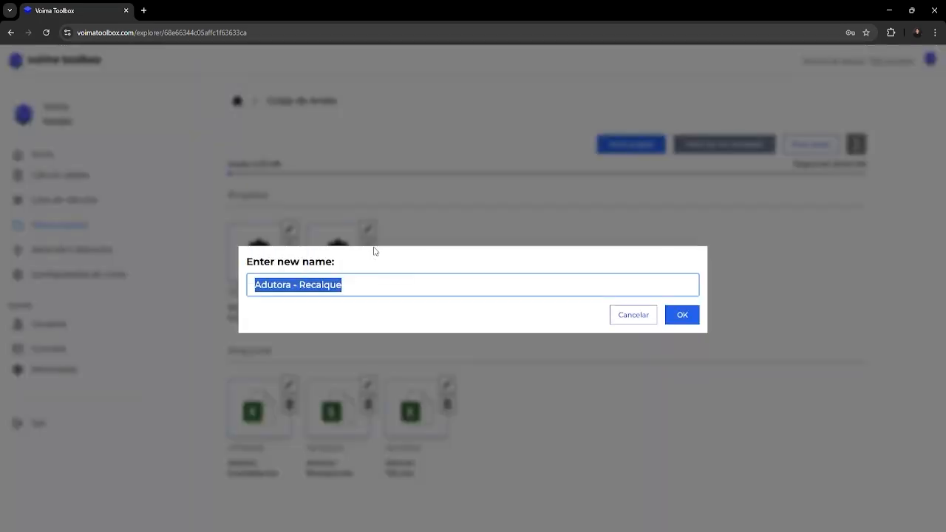
{"action": "left_click", "coordinate": [382, 284]}
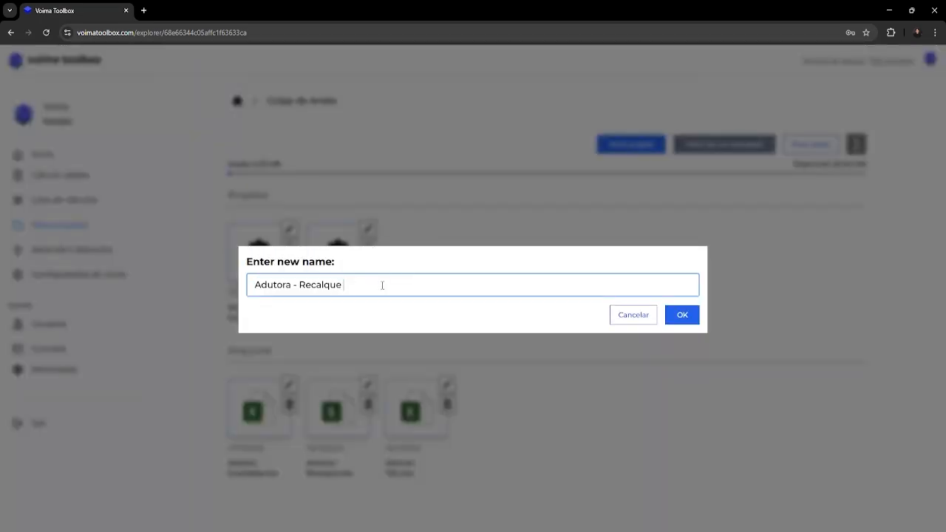
{"action": "type", "text": "+ TAU"}
{"action": "left_click", "coordinate": [683, 320]}
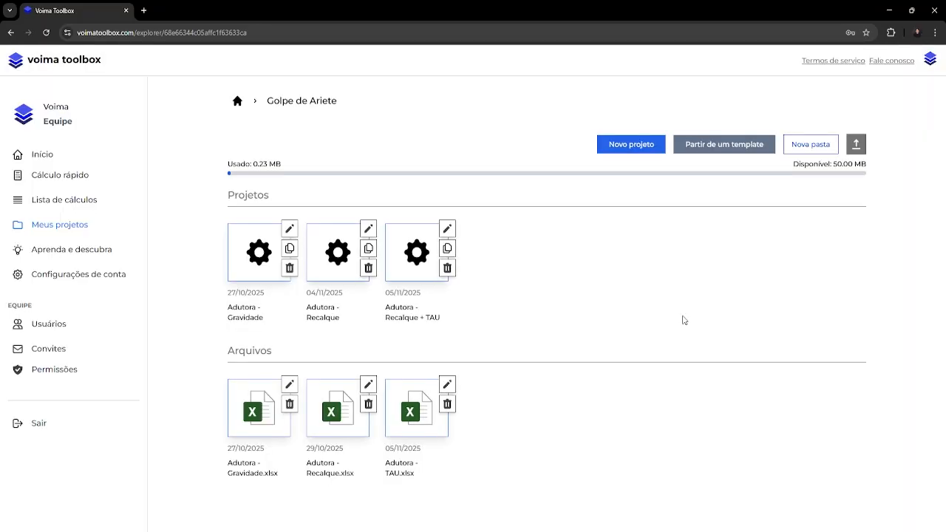
Open the "Adutora - Recalque + TAU" project and look over its block diagram.
{"action": "left_click", "coordinate": [414, 268]}
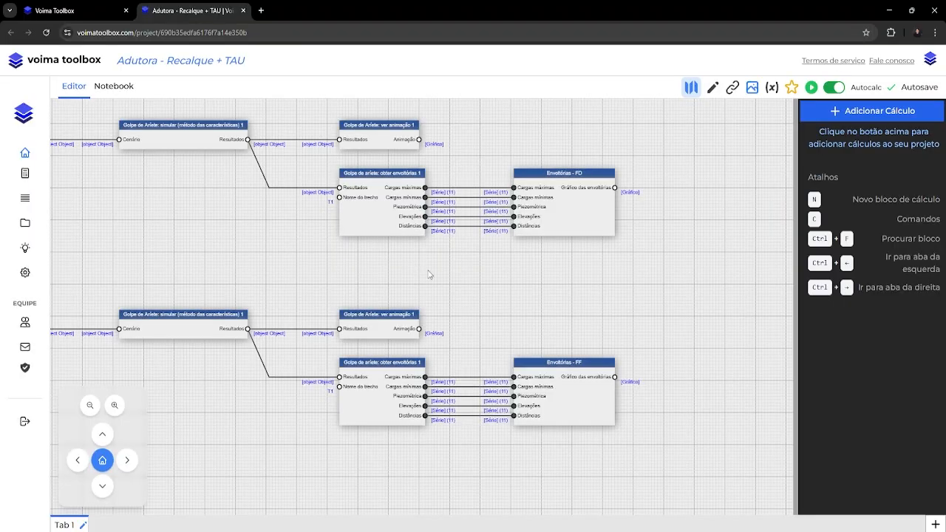
{"action": "scroll", "coordinate": [441, 277], "scroll_direction": "down", "scroll_amount": 5}
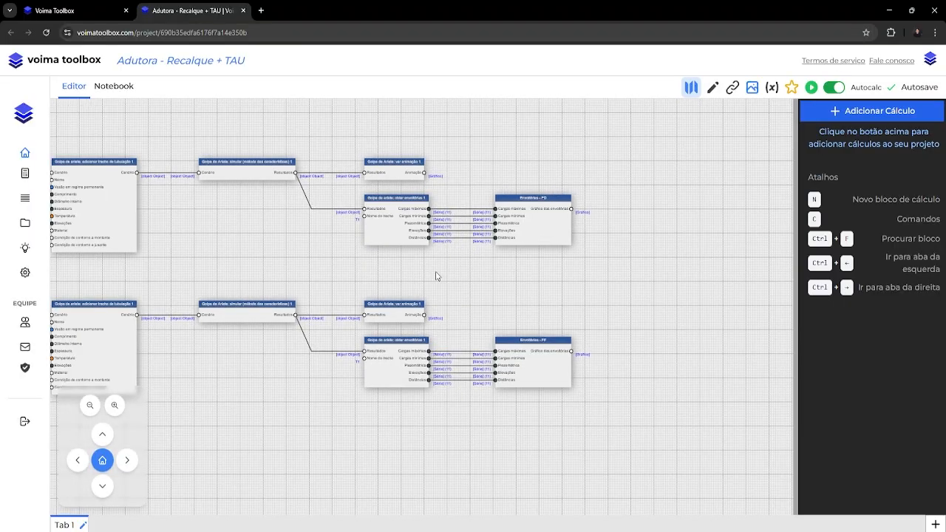
{"action": "left_click_drag", "start_coordinate": [363, 275], "coordinate": [473, 312]}
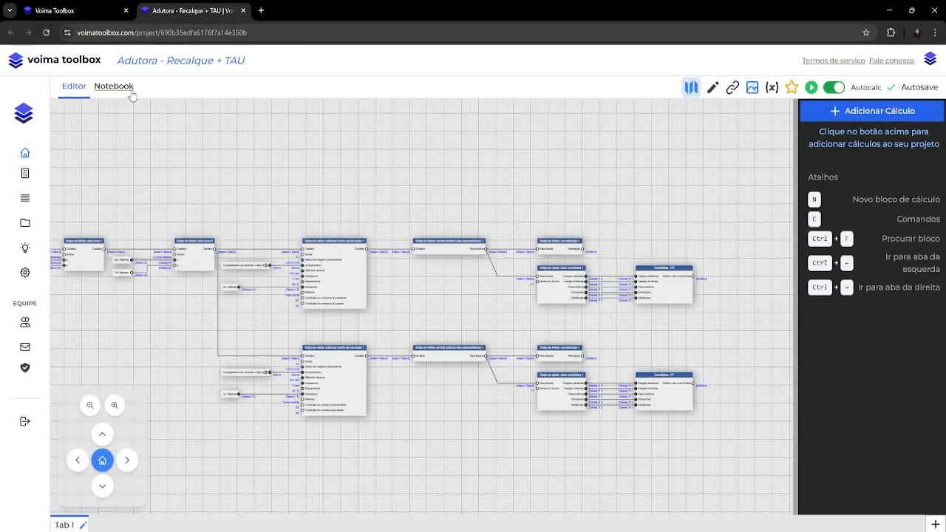
Delete the "Ferro fundido" heading and the chart beneath it from the project's notebook.
{"action": "left_click", "coordinate": [130, 92]}
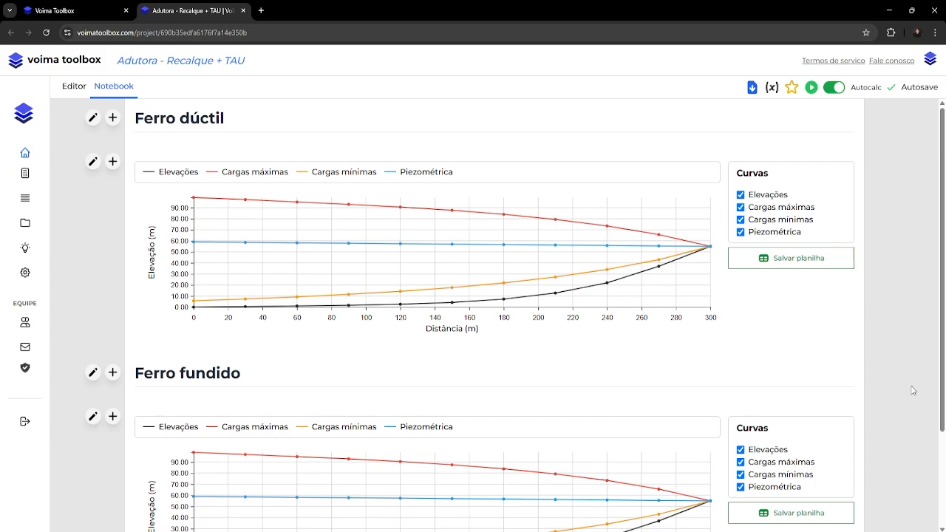
{"action": "left_click", "coordinate": [454, 376]}
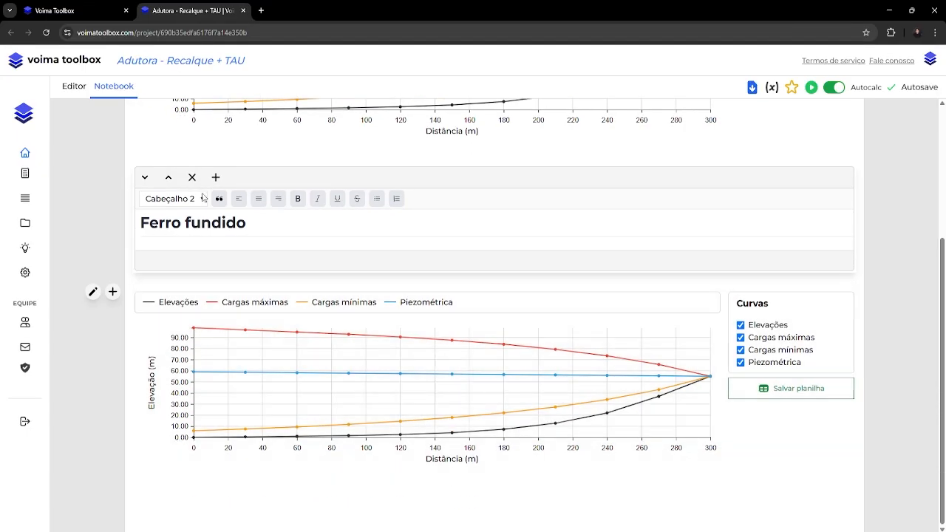
{"action": "left_click", "coordinate": [192, 178]}
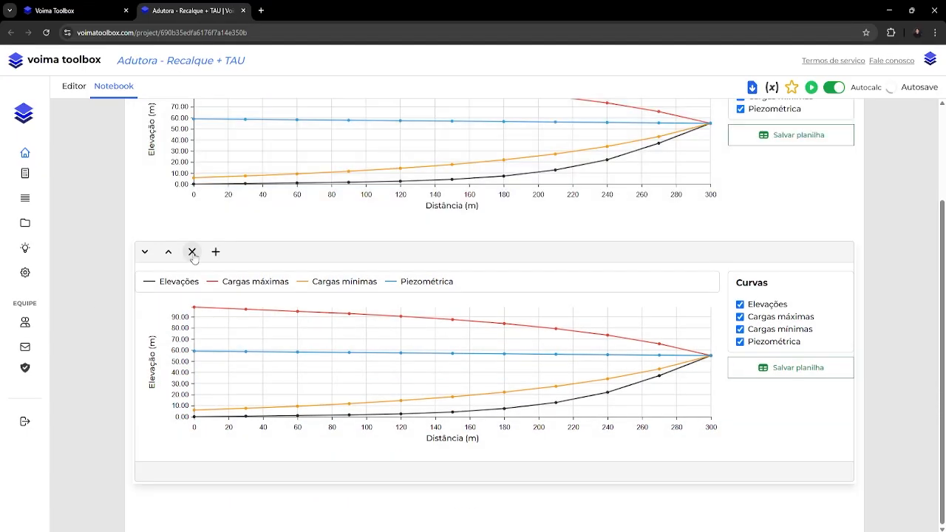
{"action": "left_click", "coordinate": [193, 252]}
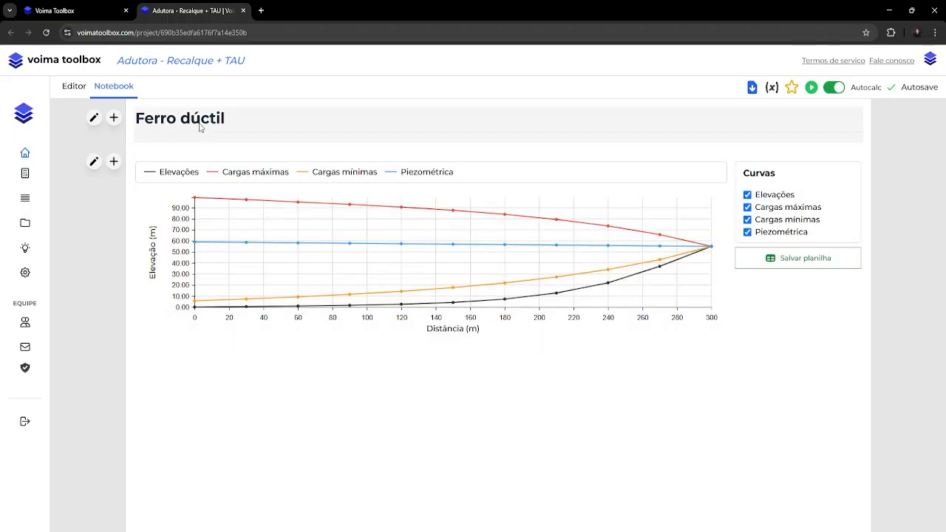
Replace the notebook heading "Ferro dúctil" with "Diagnóstico".
{"action": "double_click", "coordinate": [200, 125]}
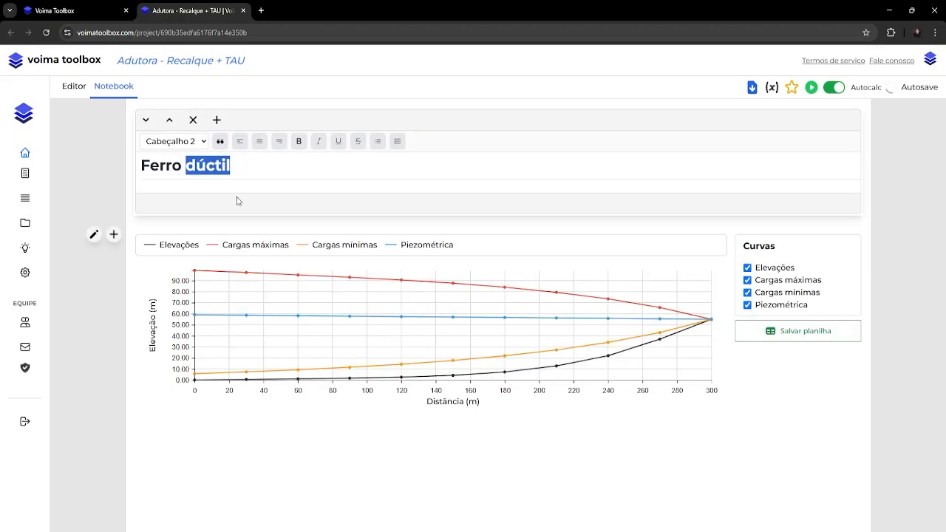
{"action": "triple_click", "coordinate": [171, 167]}
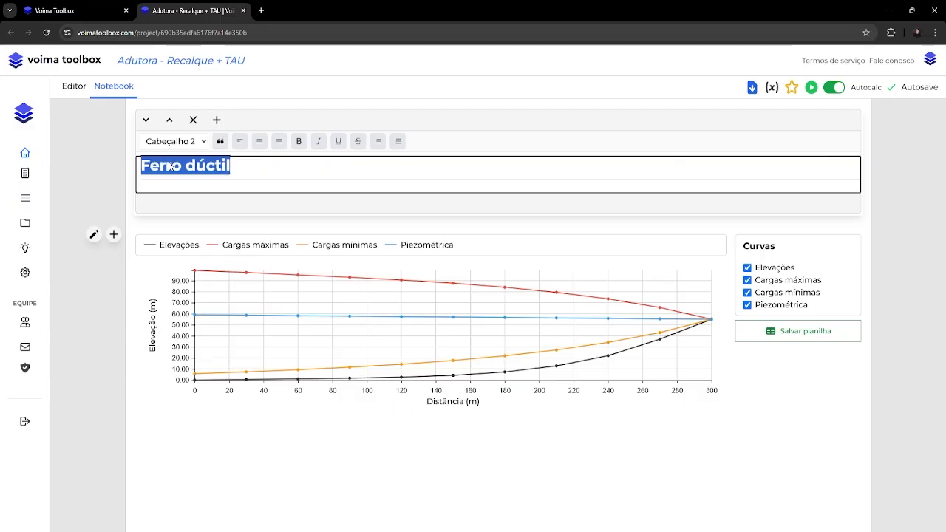
{"action": "key", "text": "BackSpace"}
{"action": "type", "text": "D"}
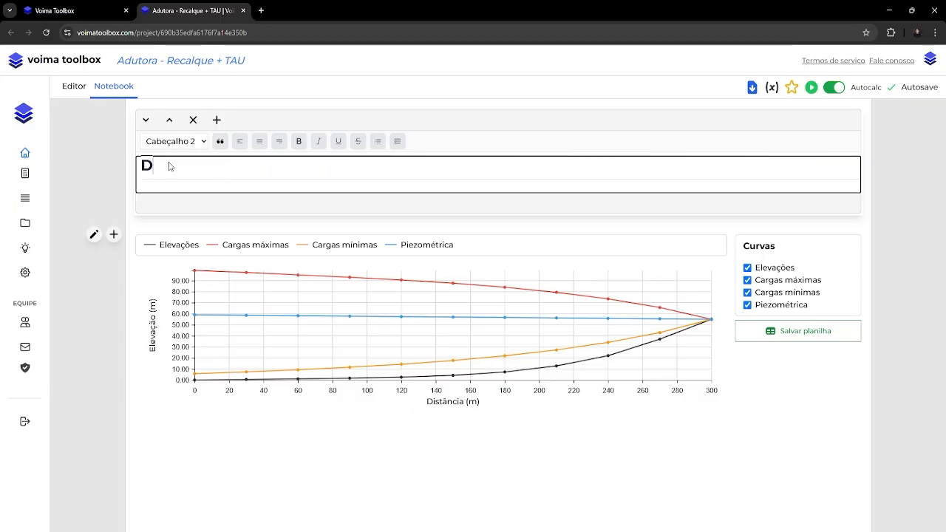
{"action": "type", "text": "iagnóstico"}
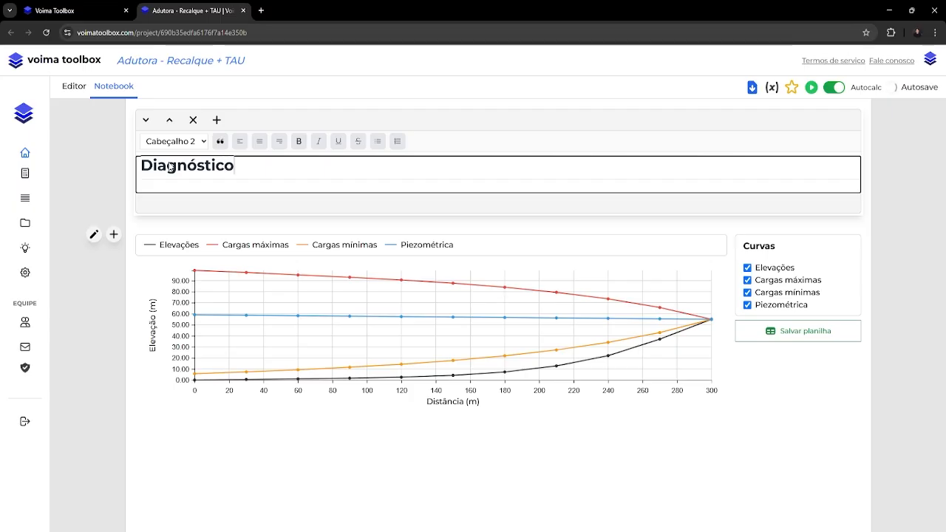
{"action": "left_click", "coordinate": [116, 176]}
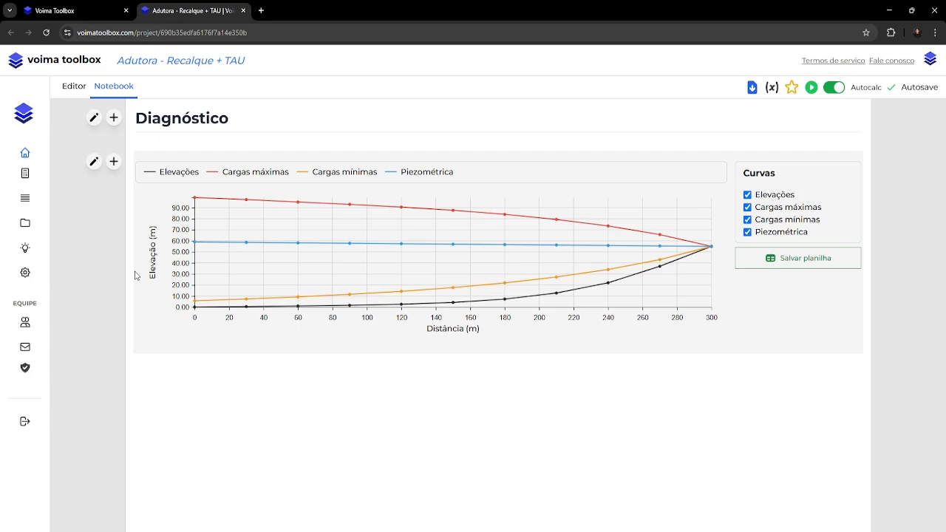
Delete the entire lower branch of simulation blocks, including "Envoltórias - FF", from the editor diagram.
{"action": "left_click", "coordinate": [80, 91]}
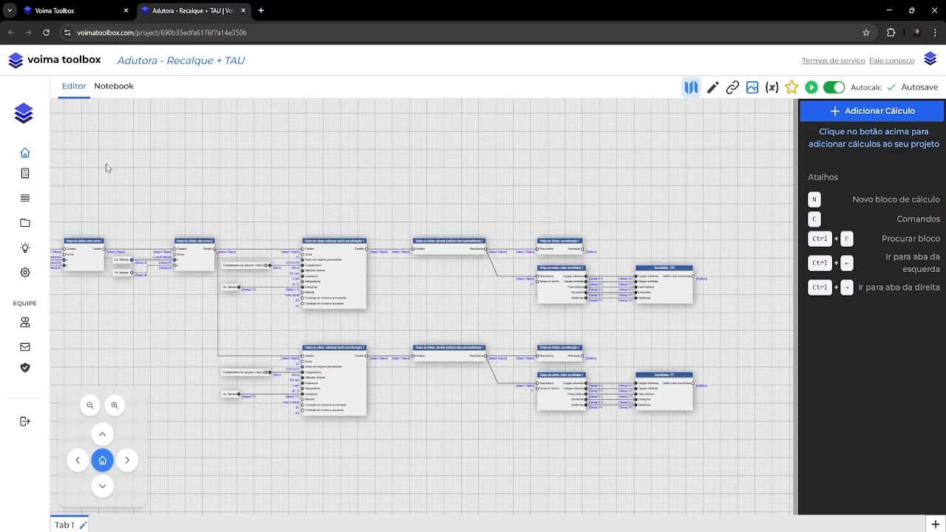
{"action": "left_click_drag", "start_coordinate": [182, 320], "coordinate": [735, 469]}
{"action": "key", "text": "Delete"}
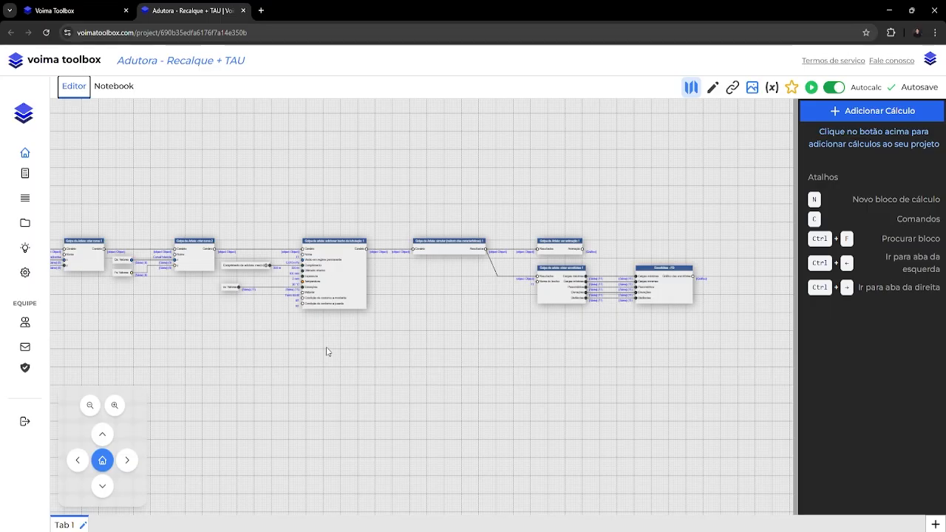
Set the "XLSX: carregar planilha 1" block's spreadsheet to "Adutora - TAU.xlsx" and view the envelope chart in the notebook.
{"action": "left_click_drag", "start_coordinate": [83, 148], "coordinate": [564, 429]}
{"action": "scroll", "coordinate": [245, 221], "scroll_direction": "up", "scroll_amount": 4}
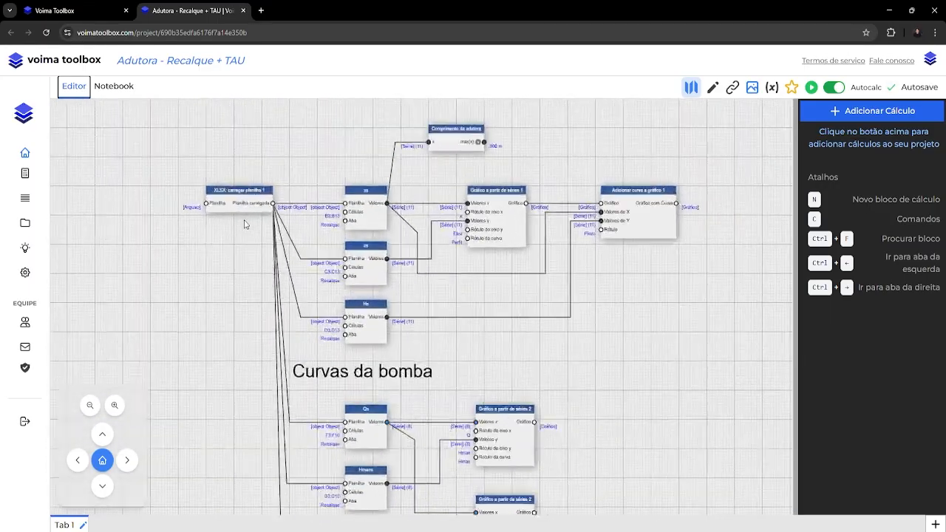
{"action": "scroll", "coordinate": [246, 248], "scroll_direction": "up", "scroll_amount": 1}
{"action": "left_click", "coordinate": [255, 198]}
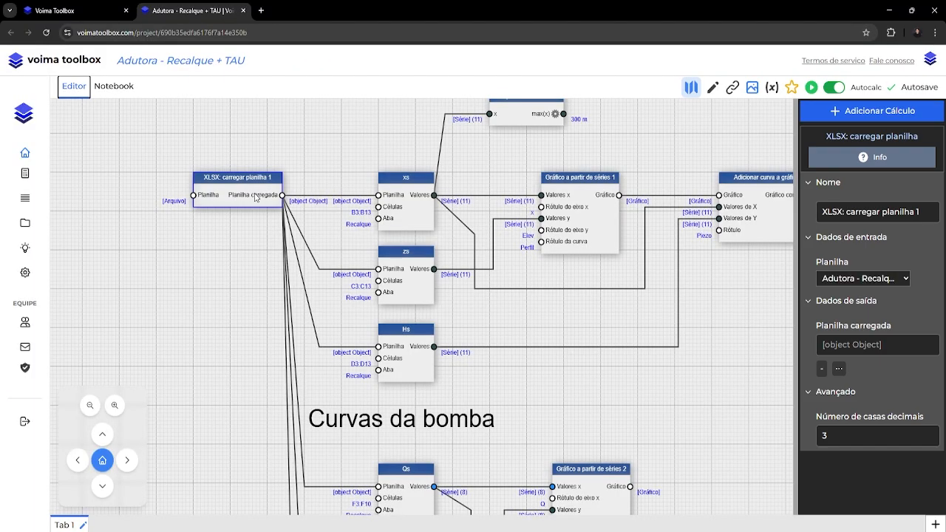
{"action": "left_click", "coordinate": [848, 280]}
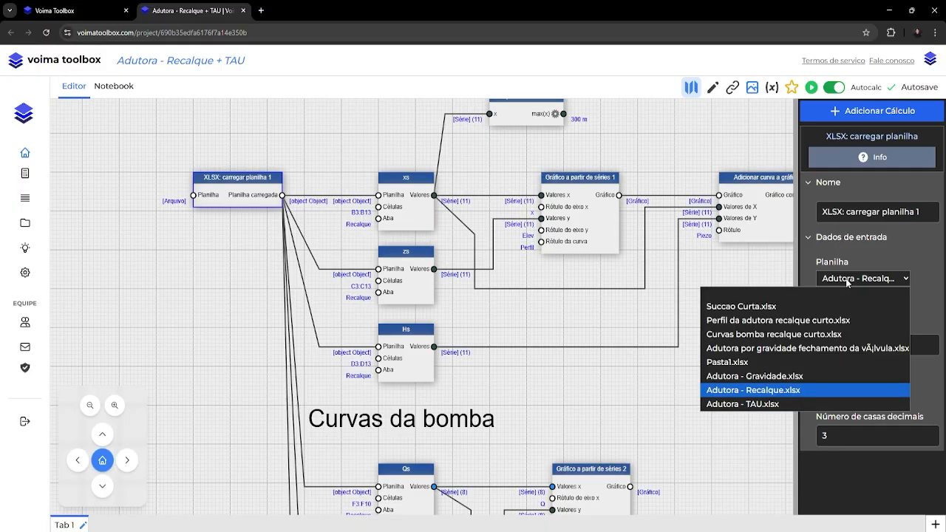
{"action": "left_click", "coordinate": [764, 404]}
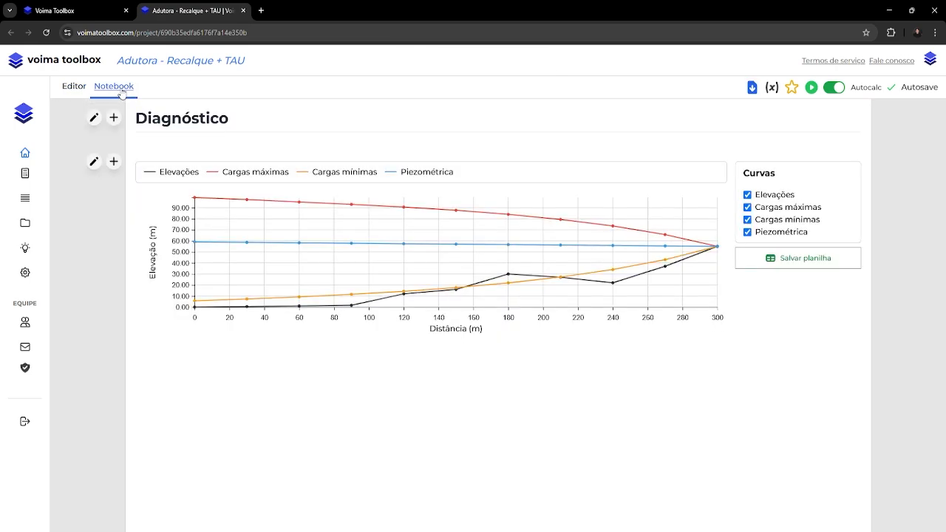
{"action": "left_click", "coordinate": [120, 89]}
Add a "Golpe de Ariete: criar TAU" block below the simulation block and feed its Cenário input from the pipe section block's Cenário output.
{"action": "left_click", "coordinate": [74, 87]}
{"action": "scroll", "coordinate": [535, 408], "scroll_direction": "down", "scroll_amount": 5}
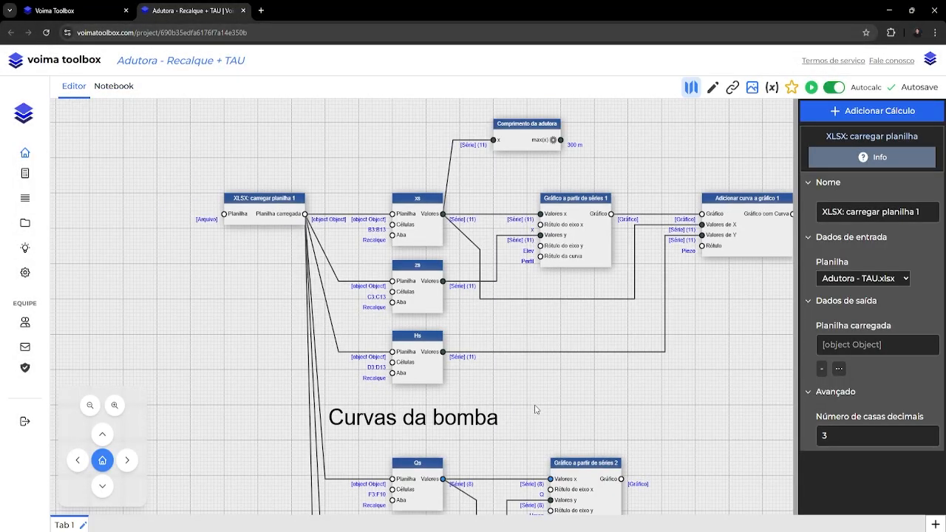
{"action": "left_click_drag", "start_coordinate": [638, 433], "coordinate": [357, 217]}
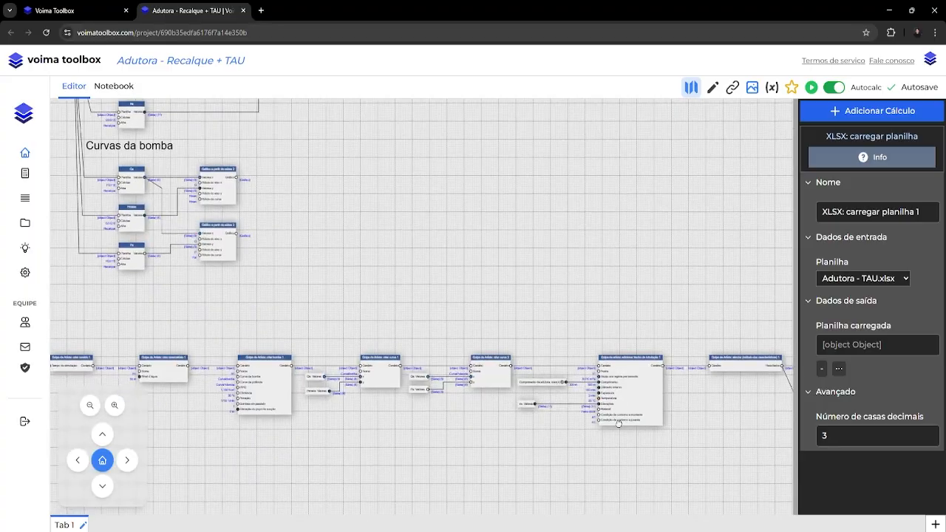
{"action": "left_click_drag", "start_coordinate": [714, 478], "coordinate": [408, 340]}
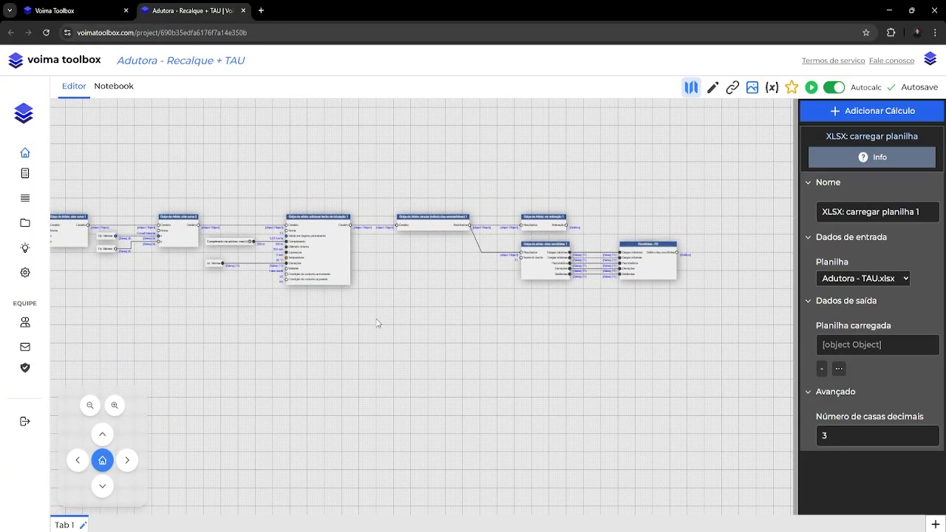
{"action": "scroll", "coordinate": [378, 323], "scroll_direction": "up", "scroll_amount": 3}
{"action": "left_click_drag", "start_coordinate": [446, 300], "coordinate": [415, 357]}
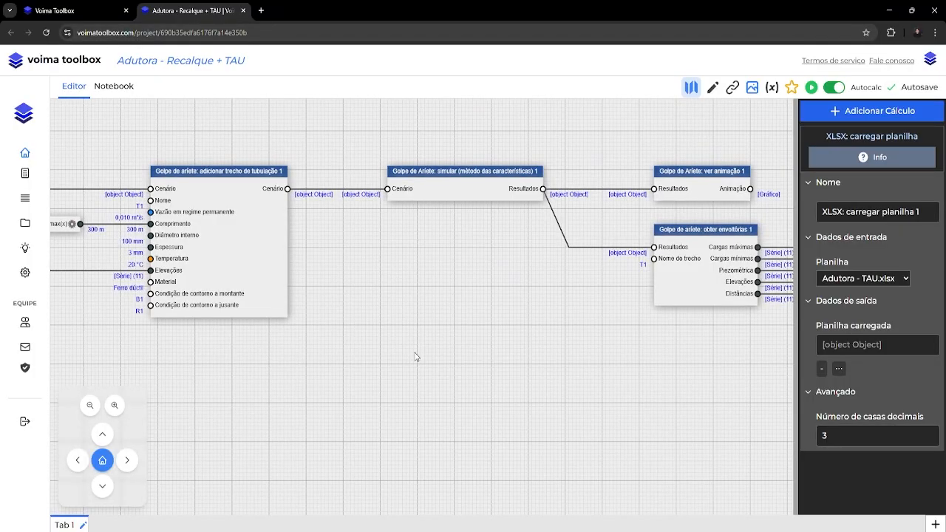
{"action": "right_click", "coordinate": [326, 229]}
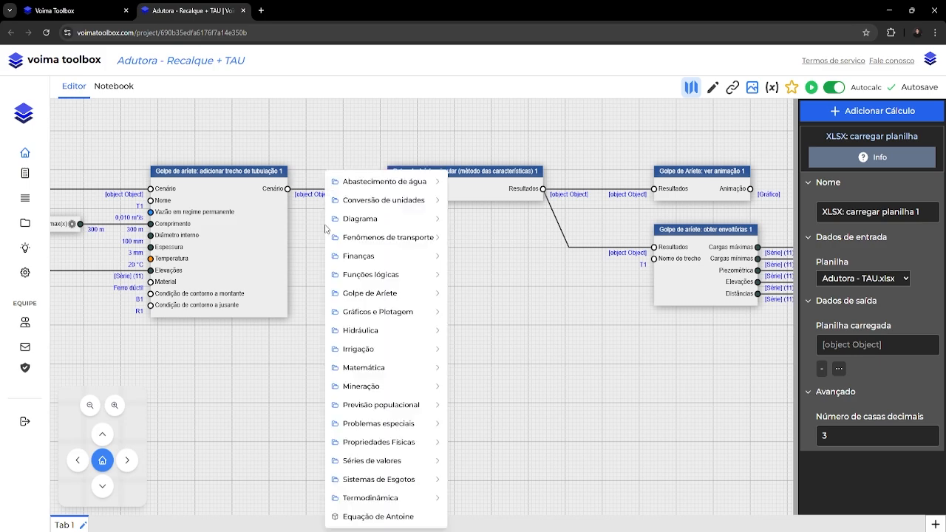
{"action": "mouse_move", "coordinate": [366, 296]}
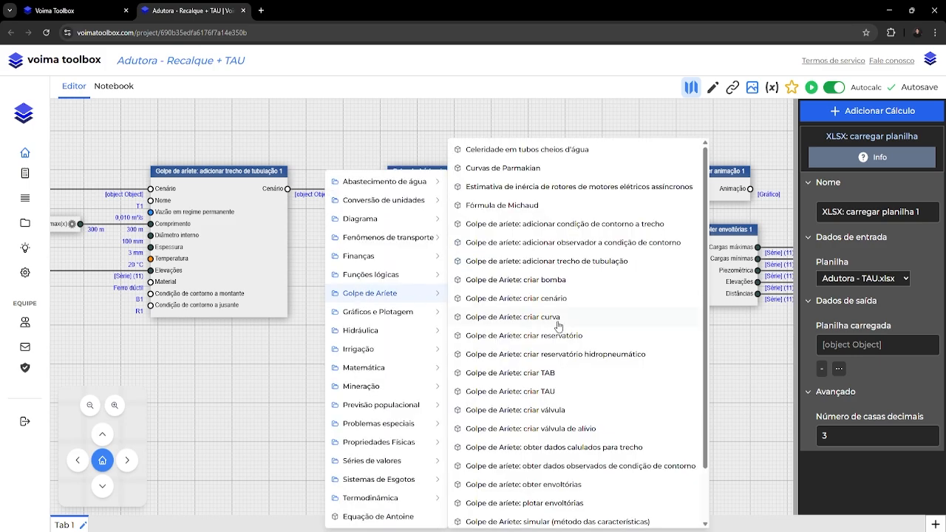
{"action": "left_click", "coordinate": [568, 399]}
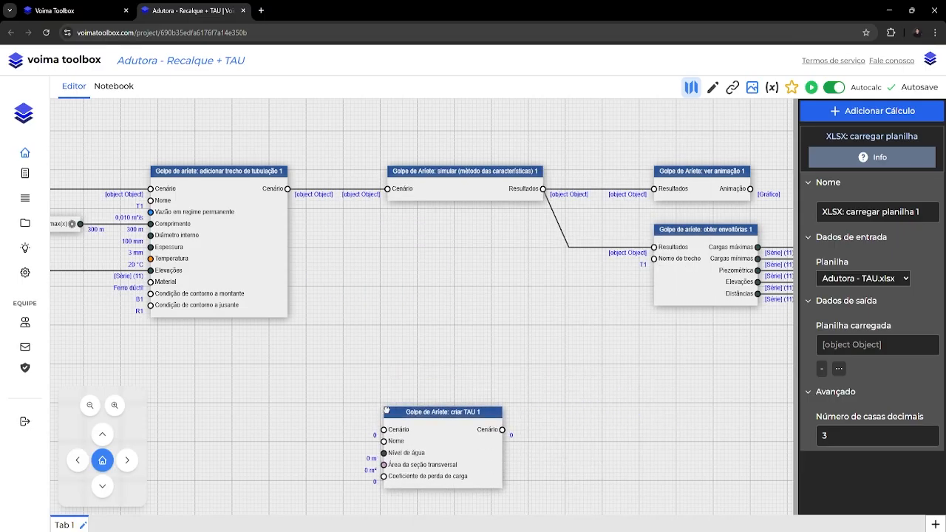
{"action": "left_click", "coordinate": [389, 446]}
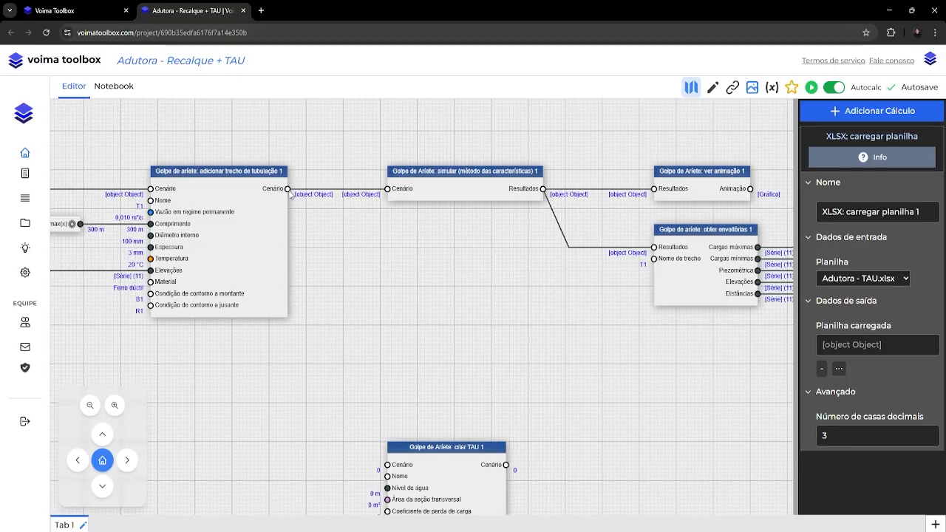
{"action": "left_click_drag", "start_coordinate": [290, 193], "coordinate": [385, 465]}
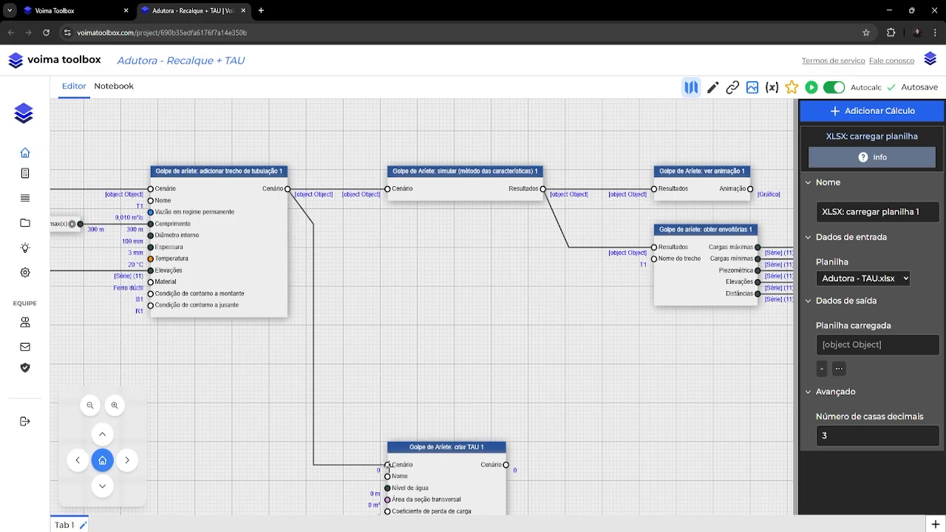
Name the tank in the "Golpe de Ariete: criar TAU 1" block TAU1 and set its water level to 1 m.
{"action": "left_click_drag", "start_coordinate": [492, 500], "coordinate": [431, 376]}
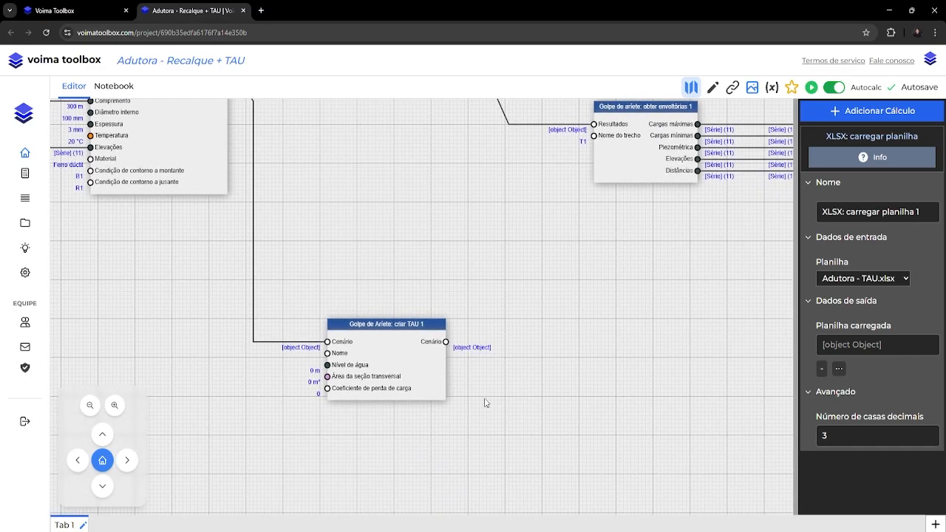
{"action": "left_click", "coordinate": [421, 377]}
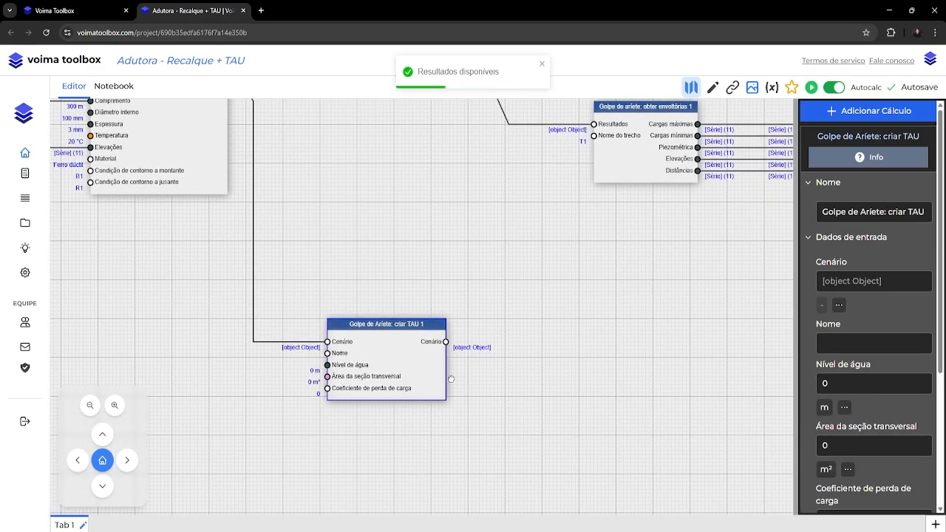
{"action": "left_click", "coordinate": [875, 345]}
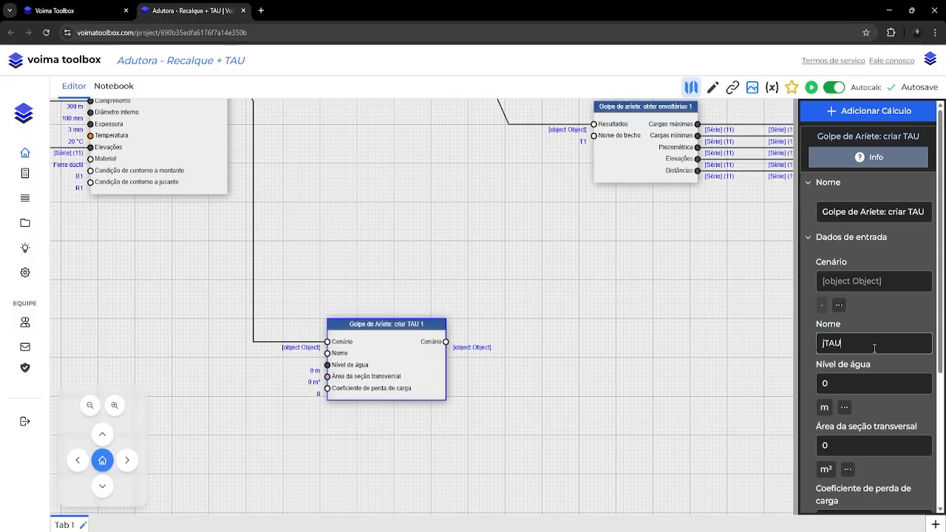
{"action": "key", "text": "BackSpace"}
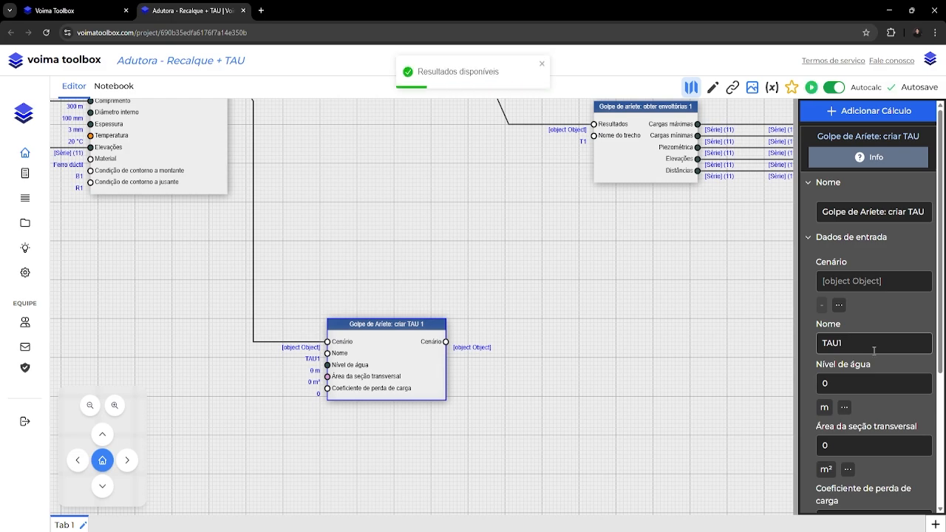
{"action": "scroll", "coordinate": [874, 348], "scroll_direction": "down", "scroll_amount": 2}
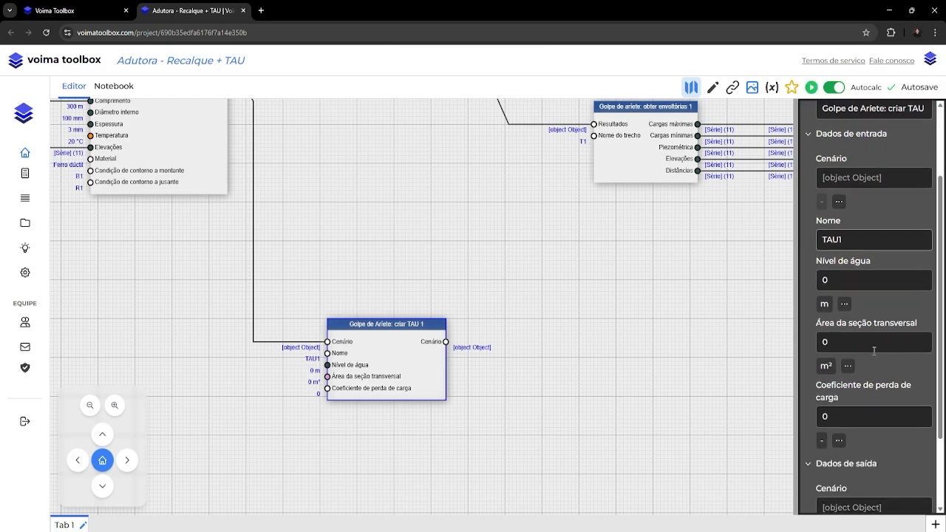
{"action": "double_click", "coordinate": [853, 279]}
{"action": "type", "text": "1"}
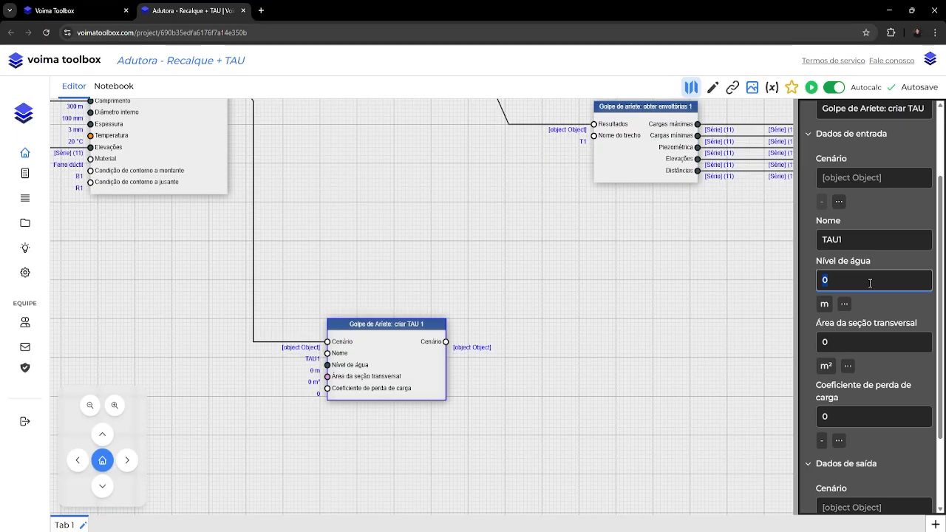
Set the TAU's cross-sectional area to 0.5 m² and its head loss coefficient to 100.
{"action": "key", "text": "Tab"}
{"action": "key", "text": "Tab"}
{"action": "key", "text": "Tab"}
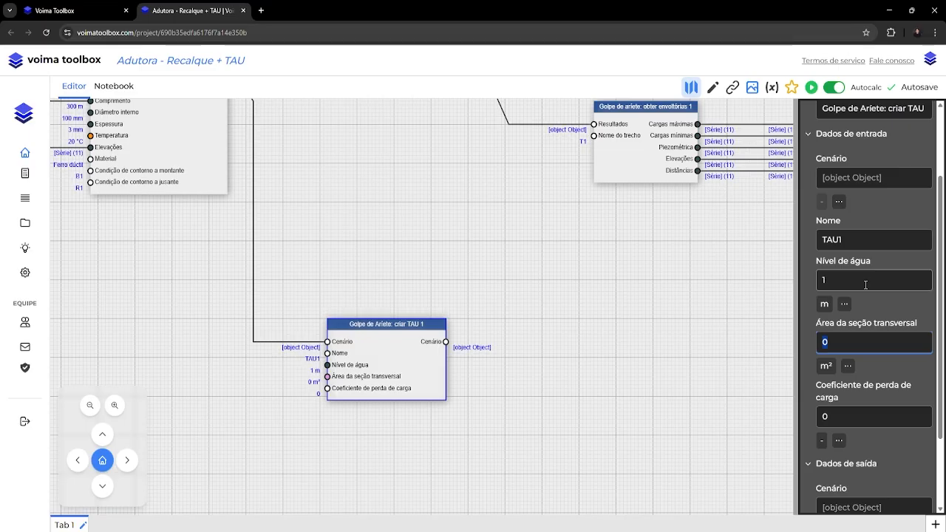
{"action": "type", "text": "0.5"}
{"action": "key", "text": "Tab"}
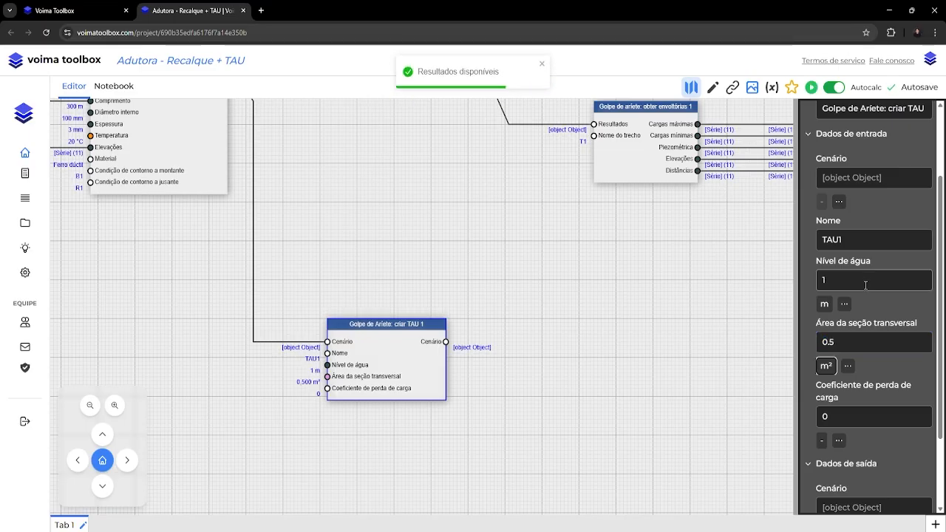
{"action": "left_click", "coordinate": [865, 408]}
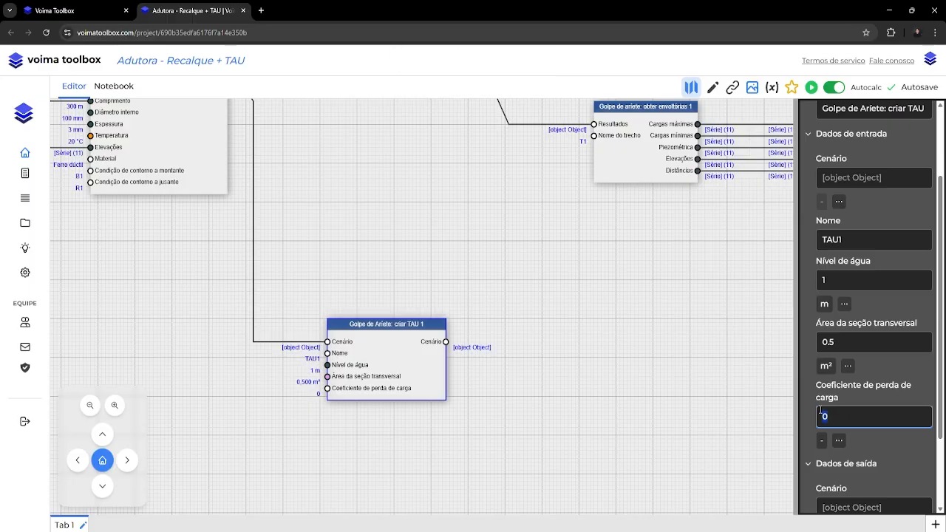
{"action": "type", "text": "100"}
{"action": "key", "text": "Tab"}
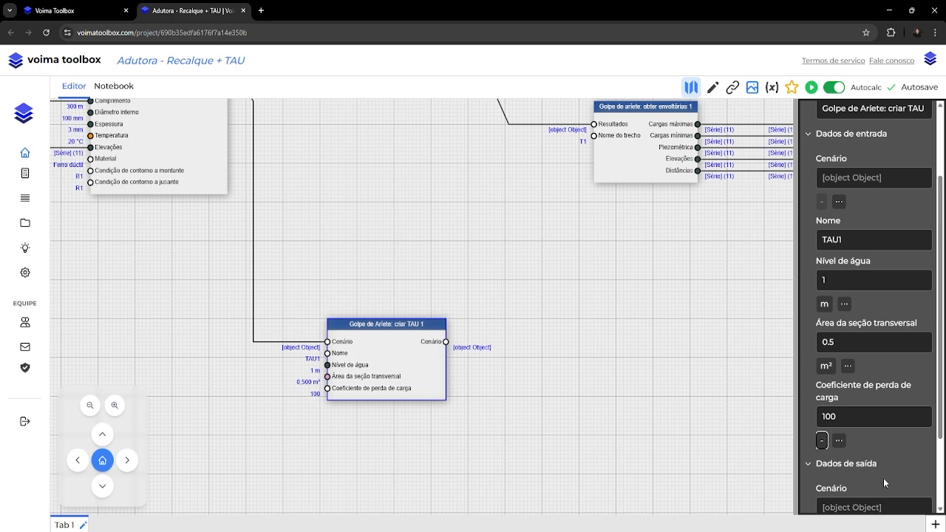
Read the description of the "Golpe de Ariete: criar TAU" calculation and its parameters, and close it.
{"action": "scroll", "coordinate": [883, 479], "scroll_direction": "up", "scroll_amount": 3}
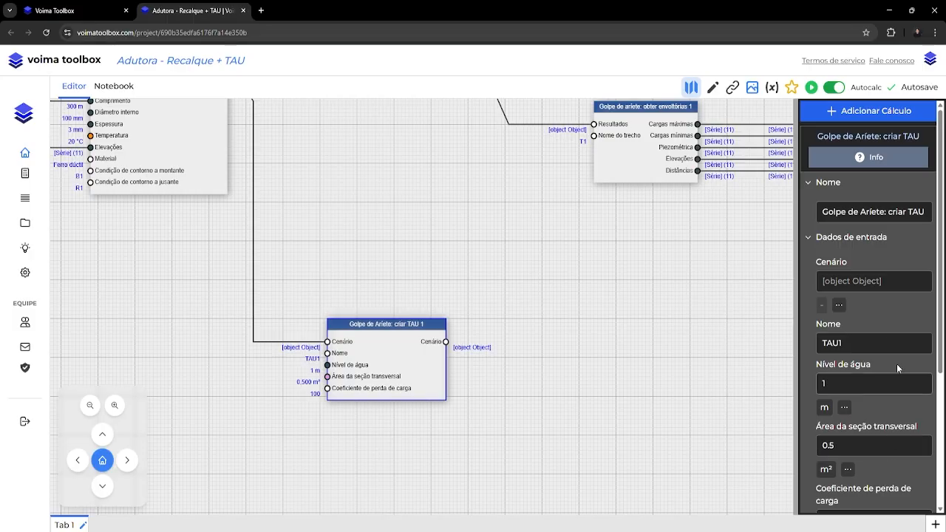
{"action": "left_click", "coordinate": [871, 157]}
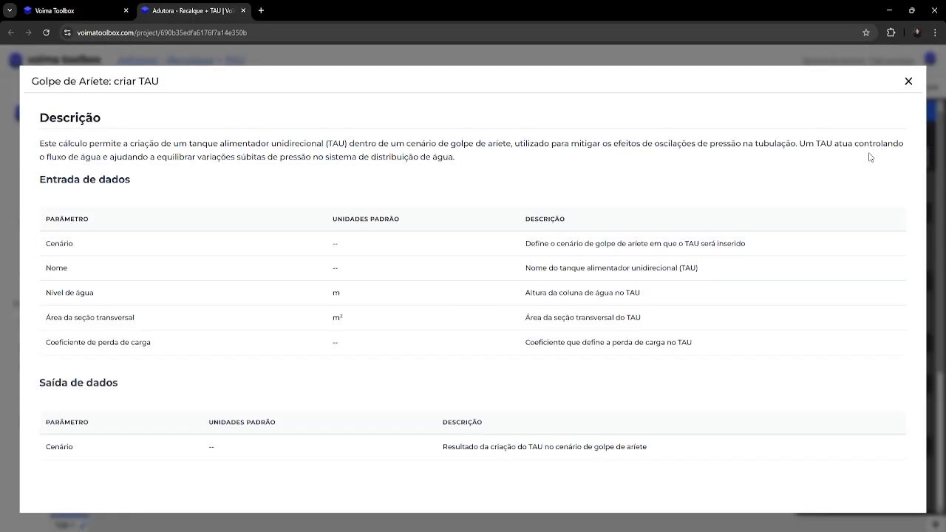
{"action": "left_click", "coordinate": [908, 81]}
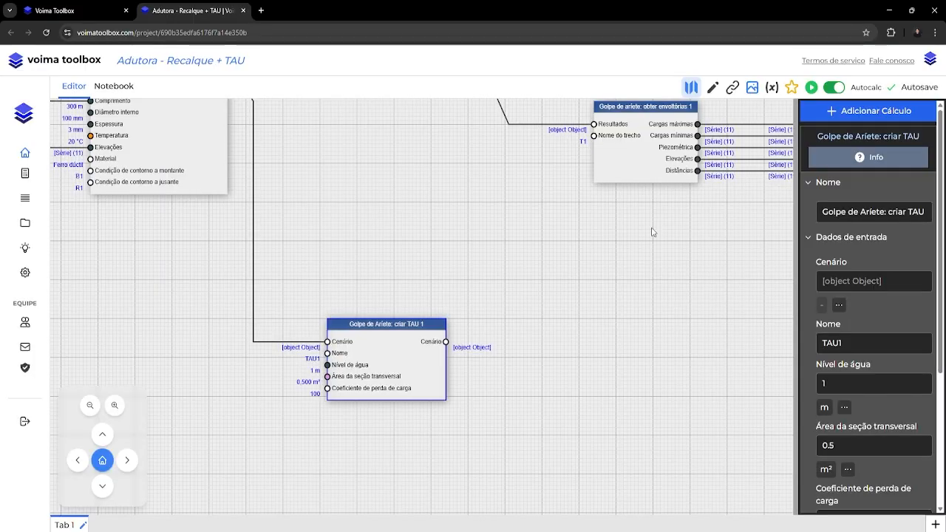
{"action": "left_click", "coordinate": [561, 292]}
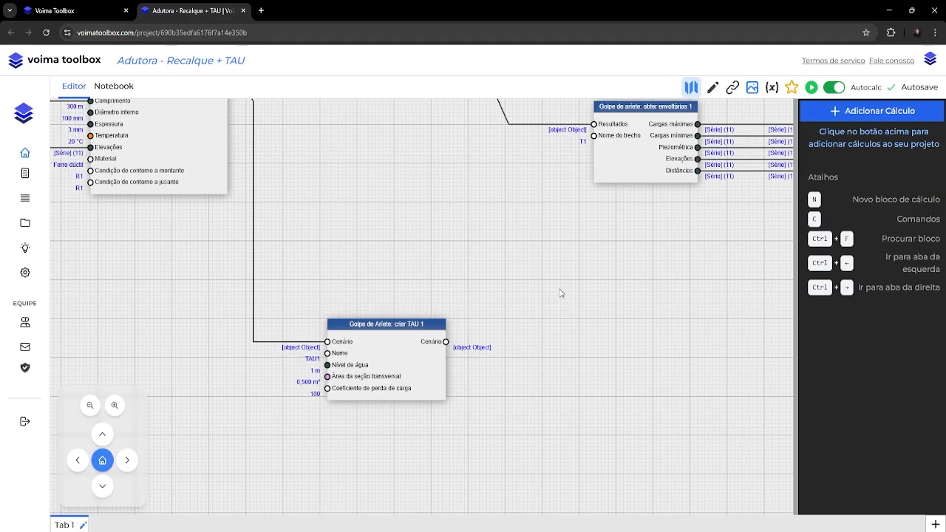
Add a "Golpe de ariete: adicionar condição de contorno a trecho" block beside the TAU block and feed its Cenário input from the TAU's Cenário output.
{"action": "left_click_drag", "start_coordinate": [599, 321], "coordinate": [448, 277]}
{"action": "right_click", "coordinate": [303, 141]}
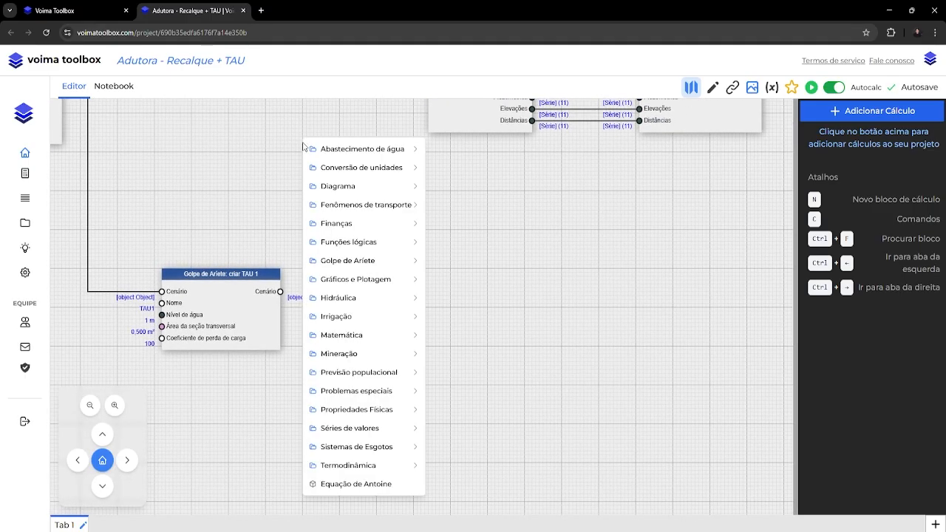
{"action": "mouse_move", "coordinate": [328, 262]}
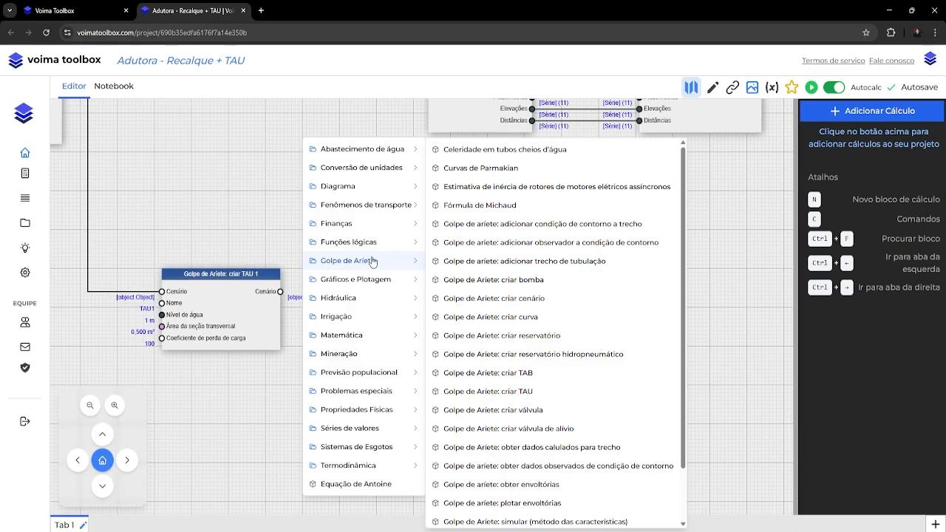
{"action": "left_click", "coordinate": [520, 231]}
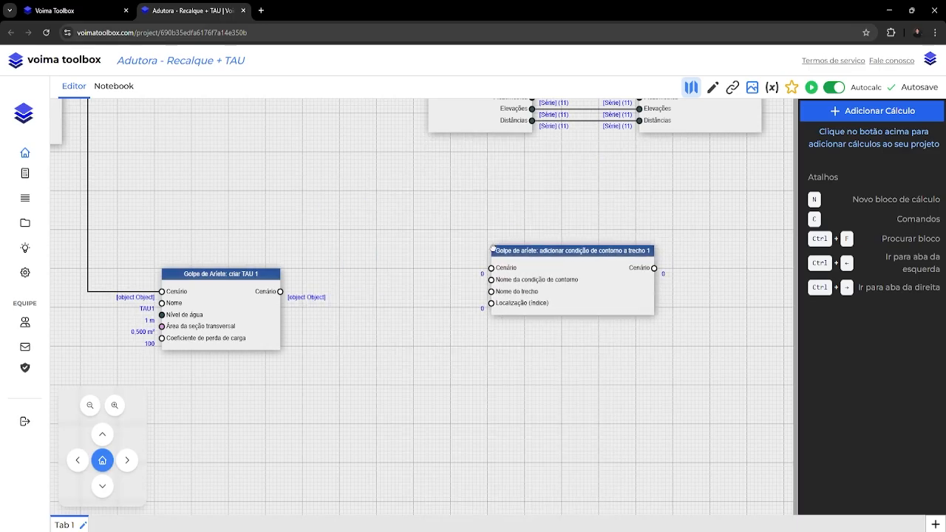
{"action": "left_click_drag", "start_coordinate": [490, 248], "coordinate": [399, 274]}
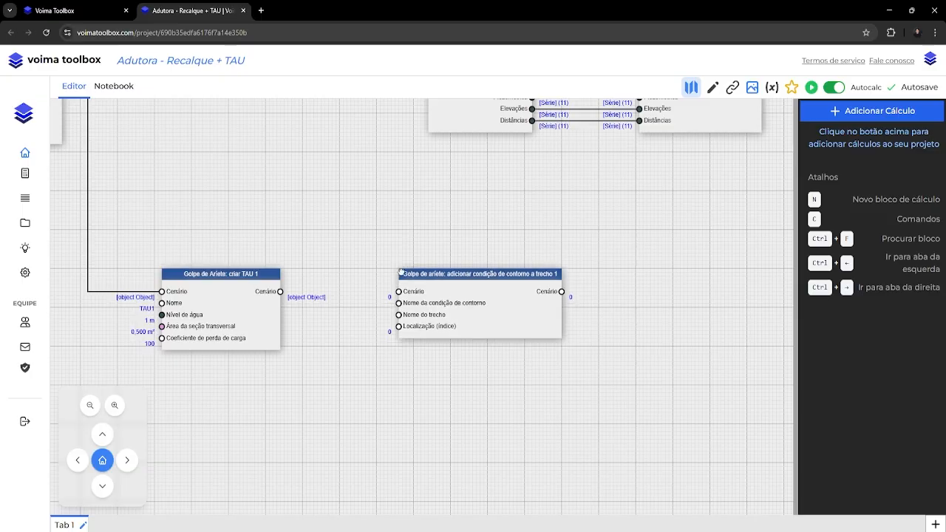
{"action": "left_click_drag", "start_coordinate": [280, 292], "coordinate": [399, 291]}
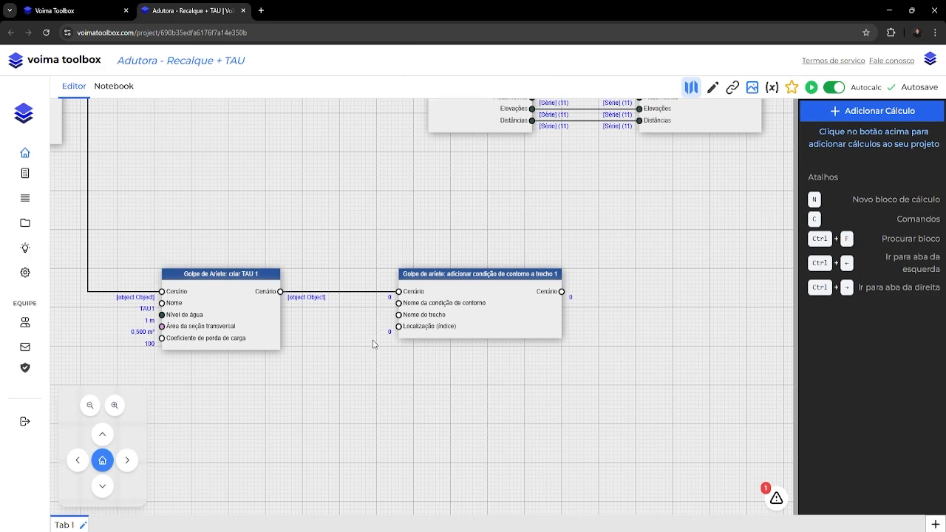
Set the boundary condition block's condition name to TAU1, its pipe section name to T1 and its location index to 6.
{"action": "left_click", "coordinate": [483, 311]}
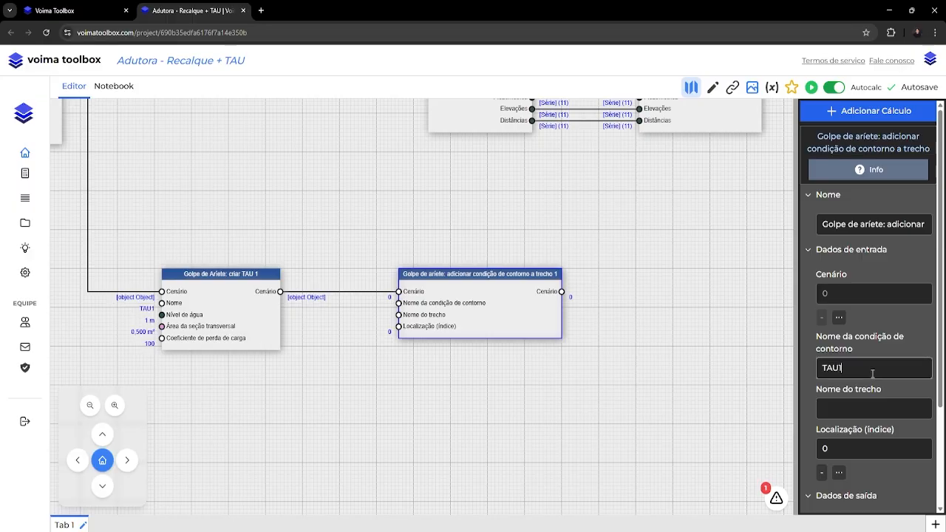
{"action": "type", "text": "T1"}
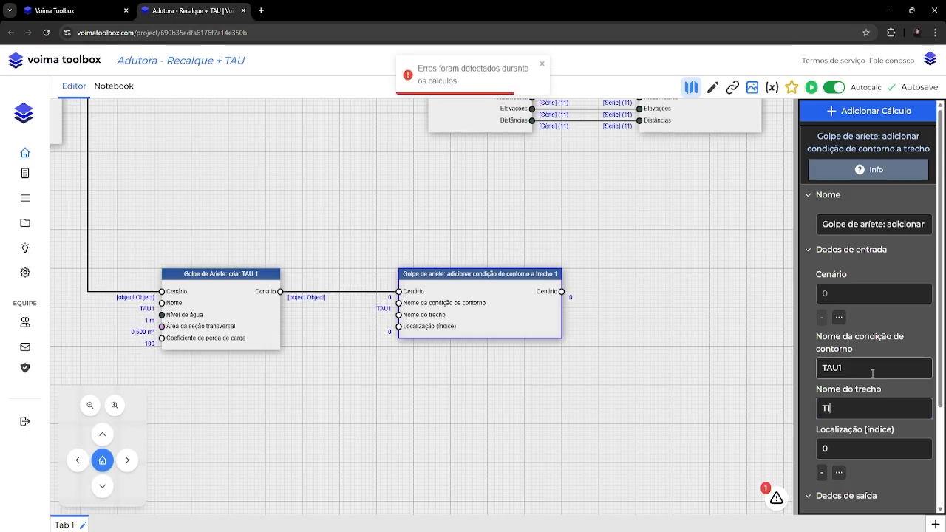
{"action": "key", "text": "Tab"}
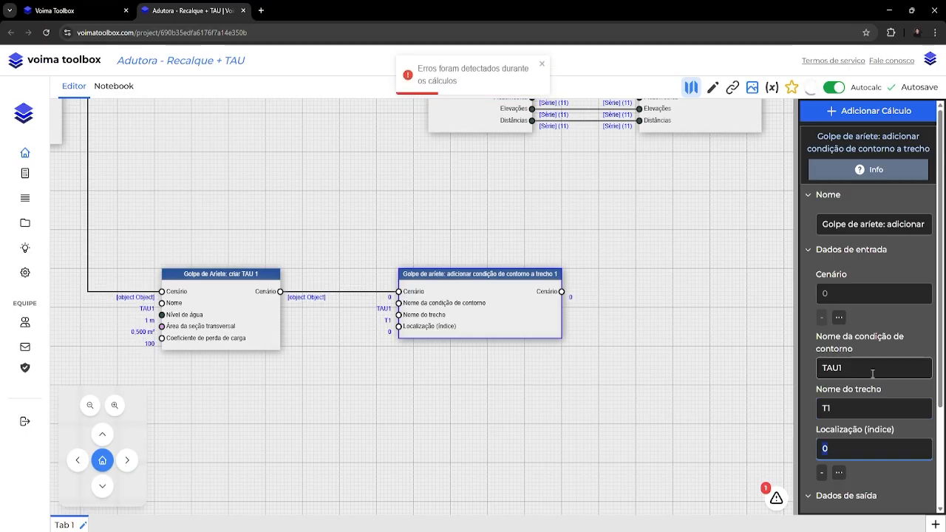
{"action": "type", "text": "6"}
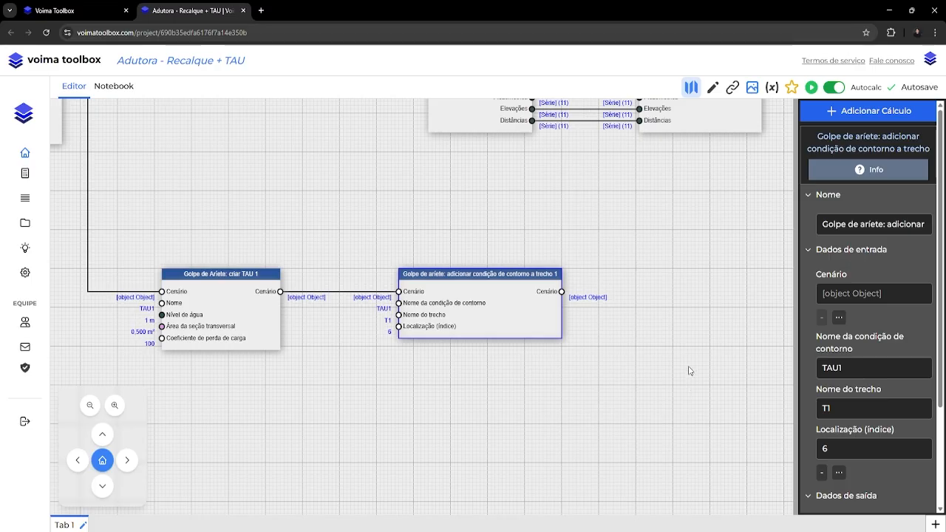
Duplicate the simulation, animation and envelope blocks beside the boundary condition block, and feed the copied simulation's Cenário input from the boundary condition's output.
{"action": "scroll", "coordinate": [642, 221], "scroll_direction": "down", "scroll_amount": 2}
{"action": "scroll", "coordinate": [642, 219], "scroll_direction": "down", "scroll_amount": 4}
{"action": "left_click_drag", "start_coordinate": [704, 221], "coordinate": [549, 286]}
{"action": "left_click_drag", "start_coordinate": [270, 118], "coordinate": [551, 256]}
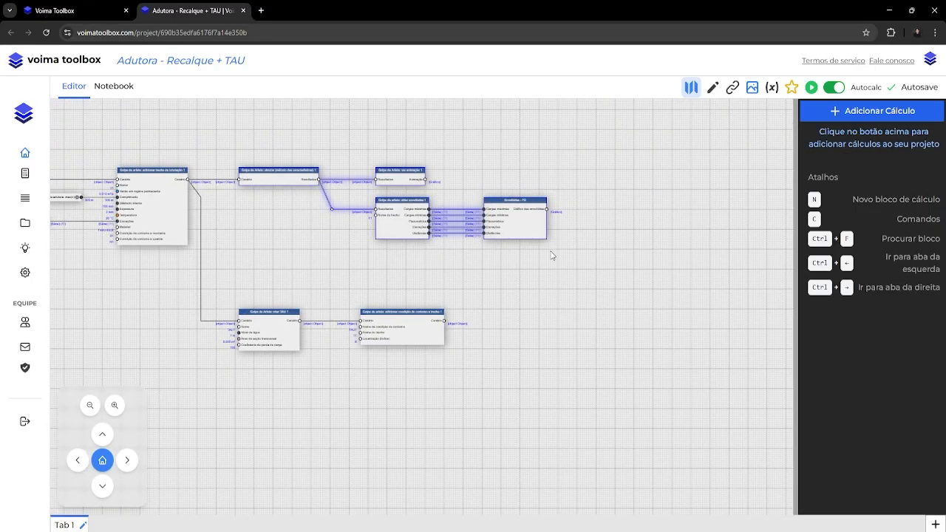
{"action": "key", "text": "ctrl+c"}
{"action": "key", "text": "ctrl+v"}
{"action": "left_click_drag", "start_coordinate": [109, 129], "coordinate": [535, 318]}
{"action": "left_click", "coordinate": [523, 300]}
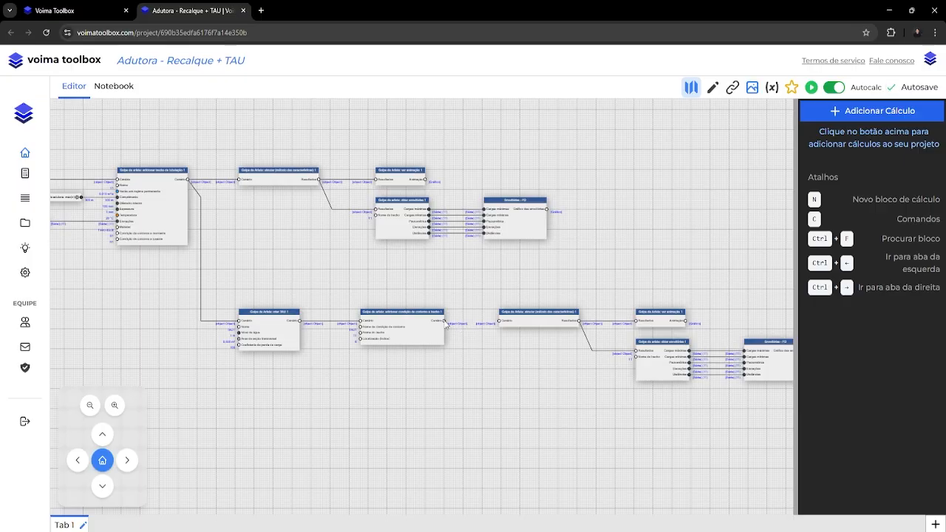
{"action": "left_click_drag", "start_coordinate": [446, 322], "coordinate": [500, 321]}
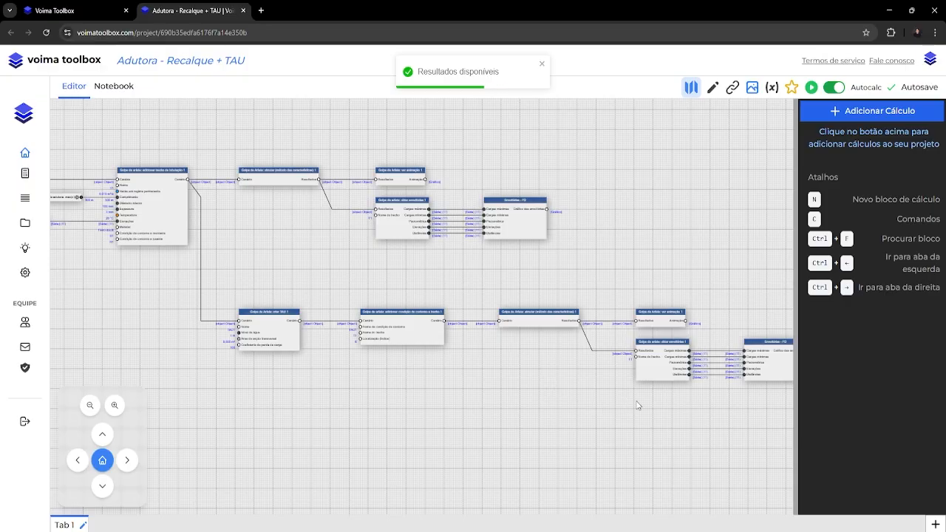
View the envelope chart of the copied "Envoltórias" block in the TAU branch, and close it.
{"action": "left_click_drag", "start_coordinate": [638, 405], "coordinate": [496, 372]}
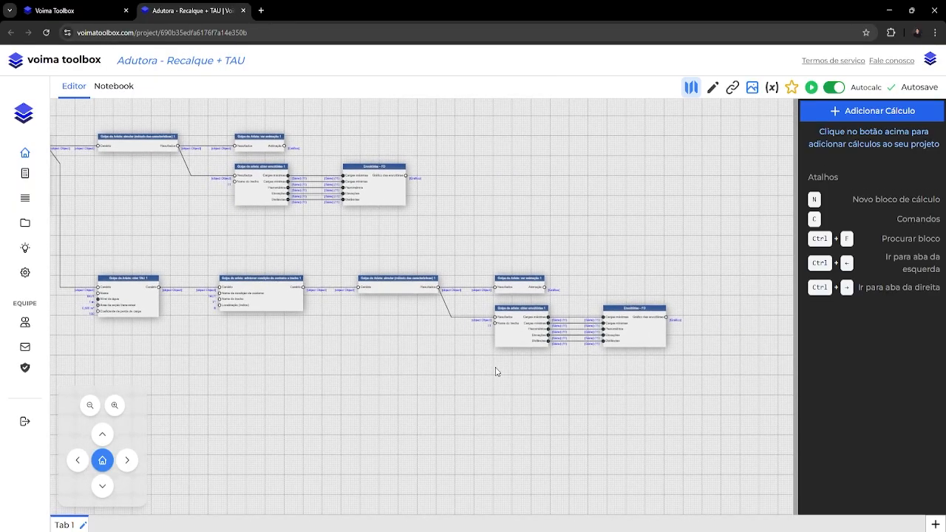
{"action": "left_click", "coordinate": [631, 327]}
{"action": "scroll", "coordinate": [918, 307], "scroll_direction": "down", "scroll_amount": 15}
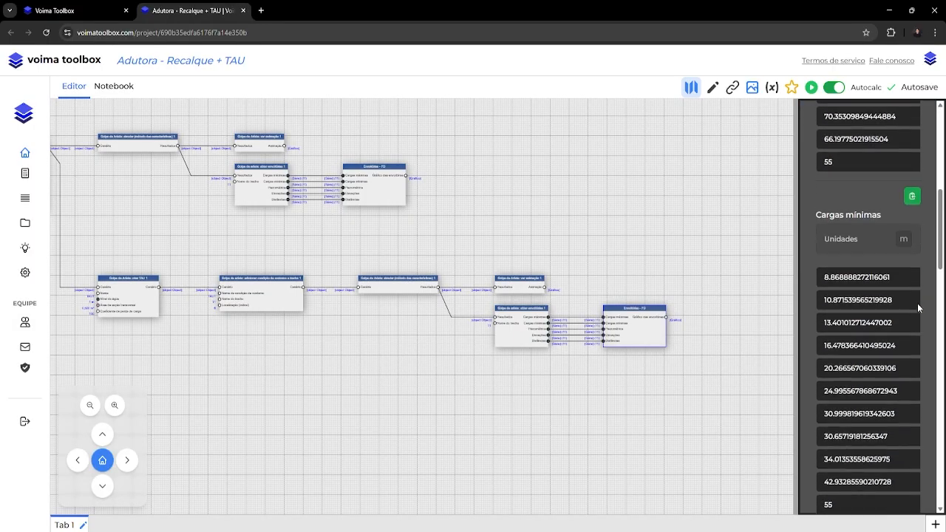
{"action": "scroll", "coordinate": [917, 310], "scroll_direction": "down", "scroll_amount": 5}
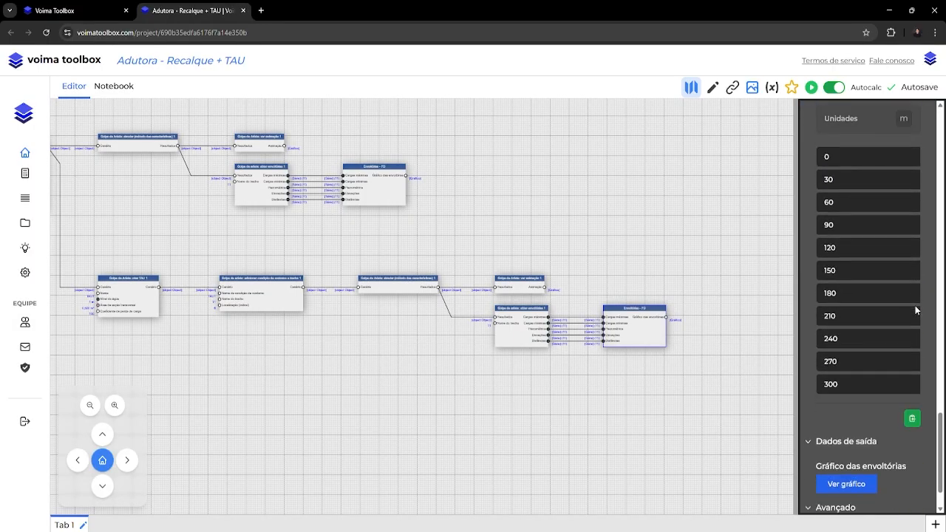
{"action": "left_click", "coordinate": [838, 435]}
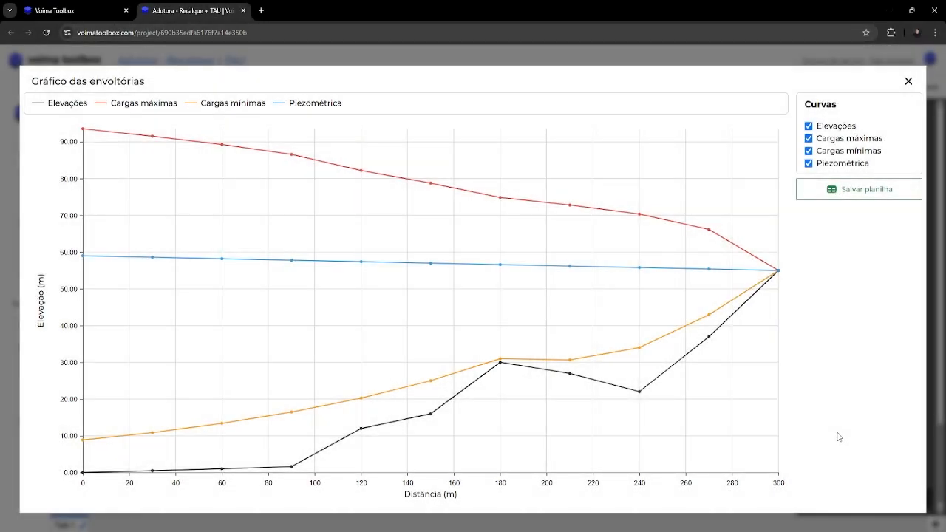
{"action": "left_click", "coordinate": [910, 81]}
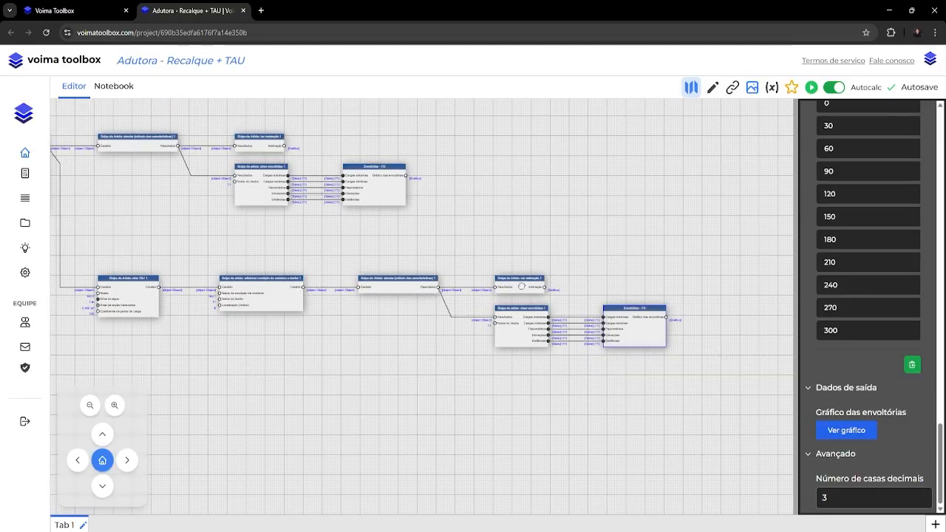
Play the TAU branch's animation at 10 FPS, pause it, and close the chart.
{"action": "left_click", "coordinate": [522, 286]}
{"action": "left_click", "coordinate": [845, 376]}
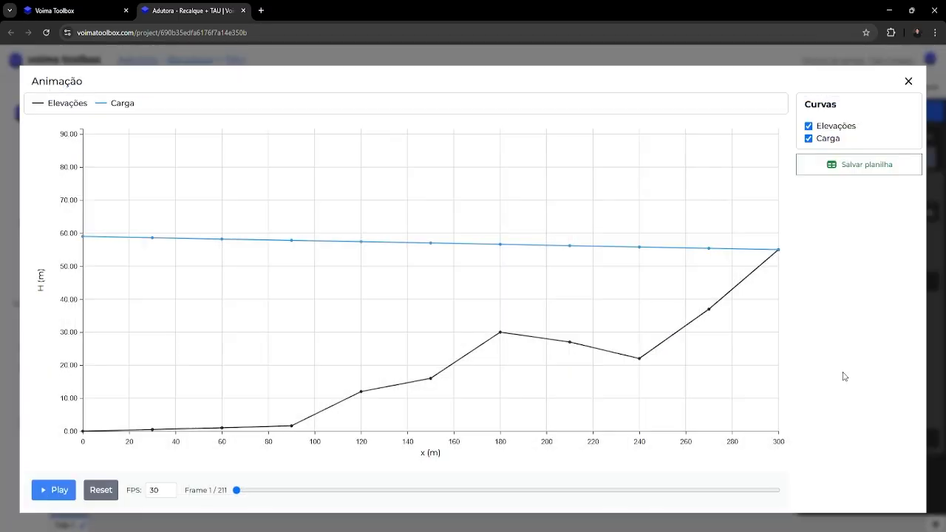
{"action": "double_click", "coordinate": [154, 490]}
{"action": "type", "text": "1"}
{"action": "left_click", "coordinate": [53, 497]}
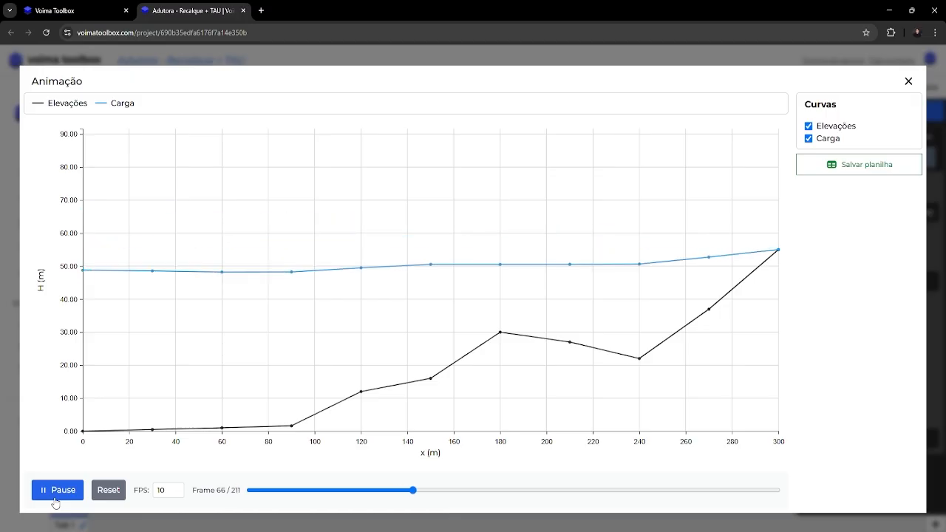
{"action": "left_click", "coordinate": [55, 497]}
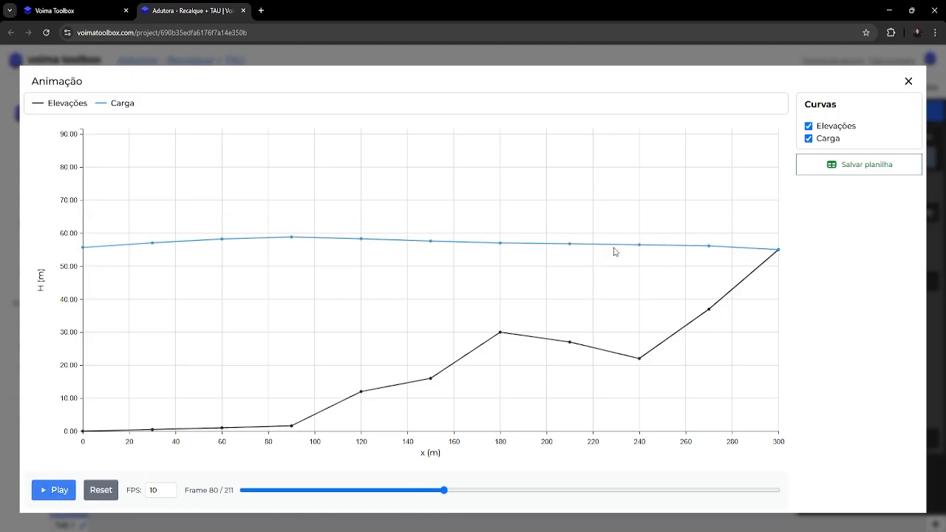
{"action": "left_click", "coordinate": [908, 84]}
{"action": "left_click", "coordinate": [568, 437]}
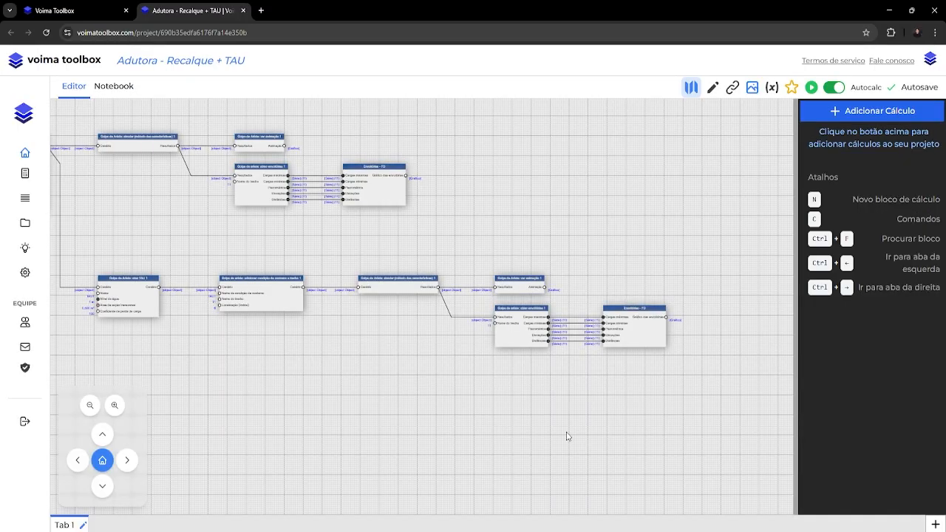
Set the simulation time of the "Golpe de Aríete: criar cenário" block to 30 s.
{"action": "left_click_drag", "start_coordinate": [222, 296], "coordinate": [692, 348]}
{"action": "left_click_drag", "start_coordinate": [170, 285], "coordinate": [535, 338]}
{"action": "left_click", "coordinate": [235, 250]}
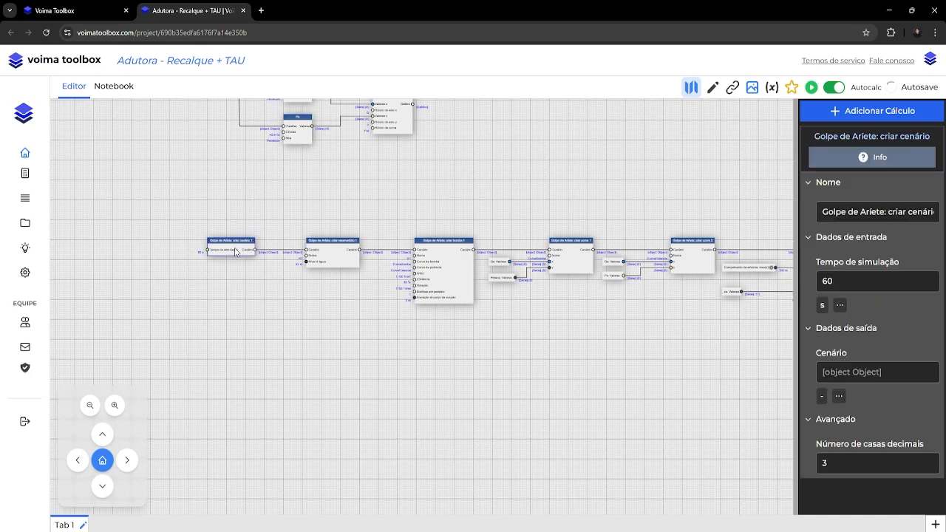
{"action": "left_click_drag", "start_coordinate": [890, 281], "coordinate": [790, 293]}
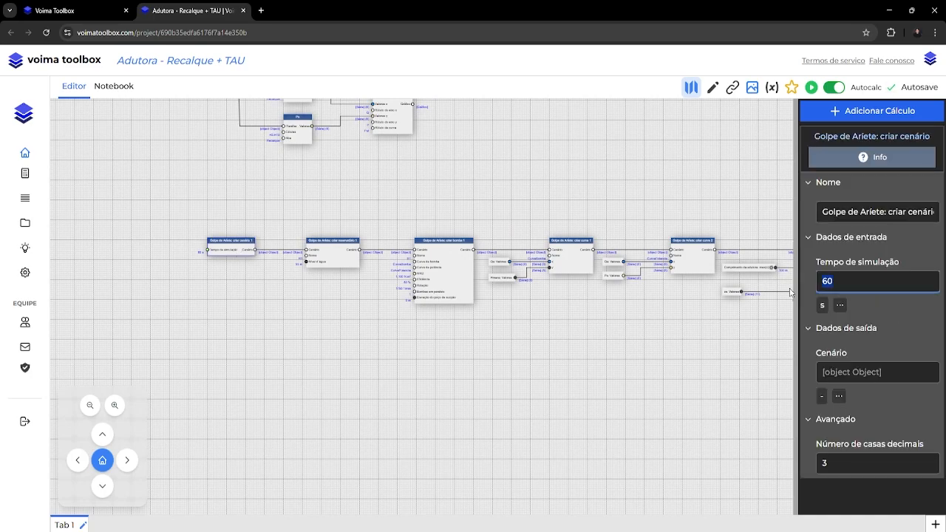
{"action": "type", "text": "30"}
{"action": "key", "text": "Return"}
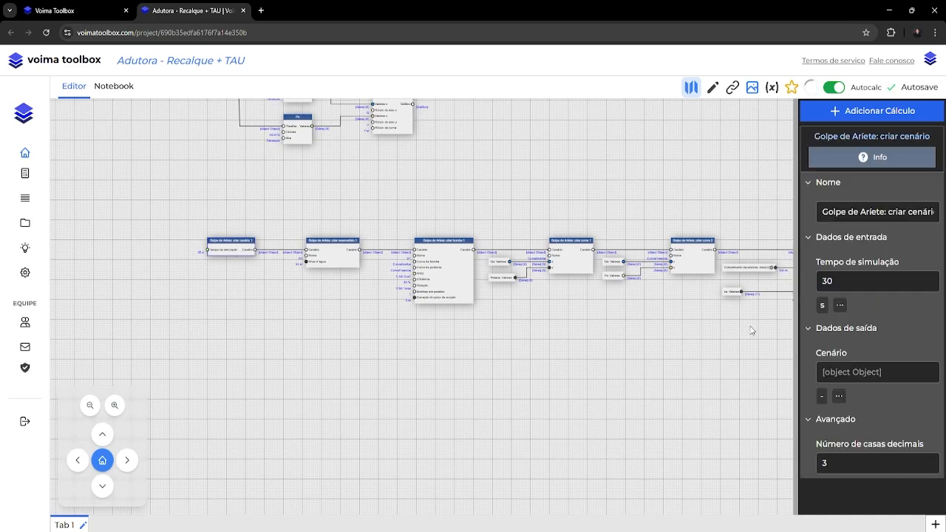
Open the TAU branch's animation for the 30 s scenario and play it at 10 FPS.
{"action": "left_click_drag", "start_coordinate": [765, 374], "coordinate": [438, 307]}
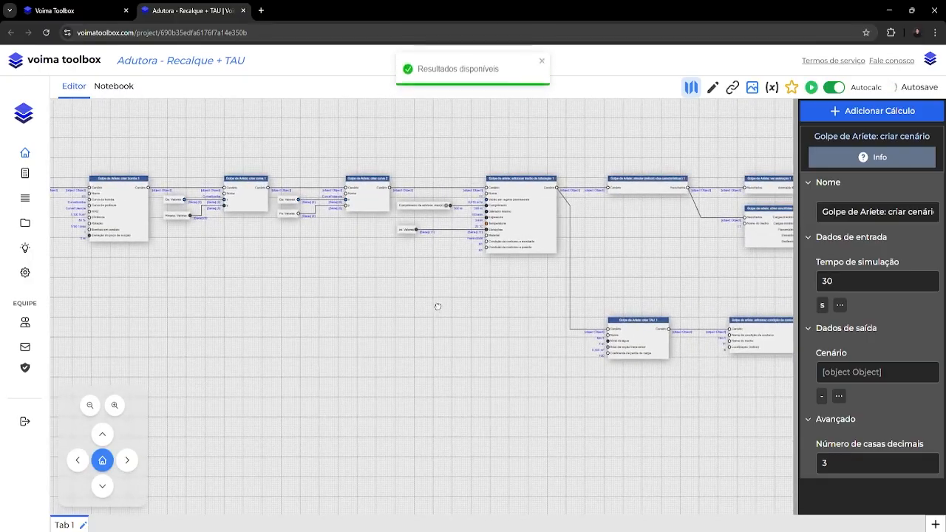
{"action": "left_click_drag", "start_coordinate": [727, 353], "coordinate": [264, 311]}
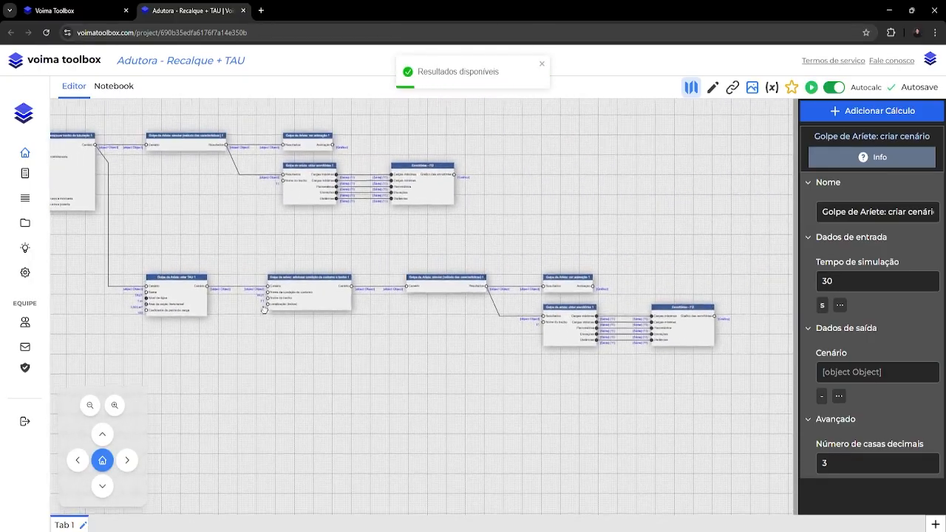
{"action": "left_click", "coordinate": [567, 278]}
{"action": "left_click", "coordinate": [847, 371]}
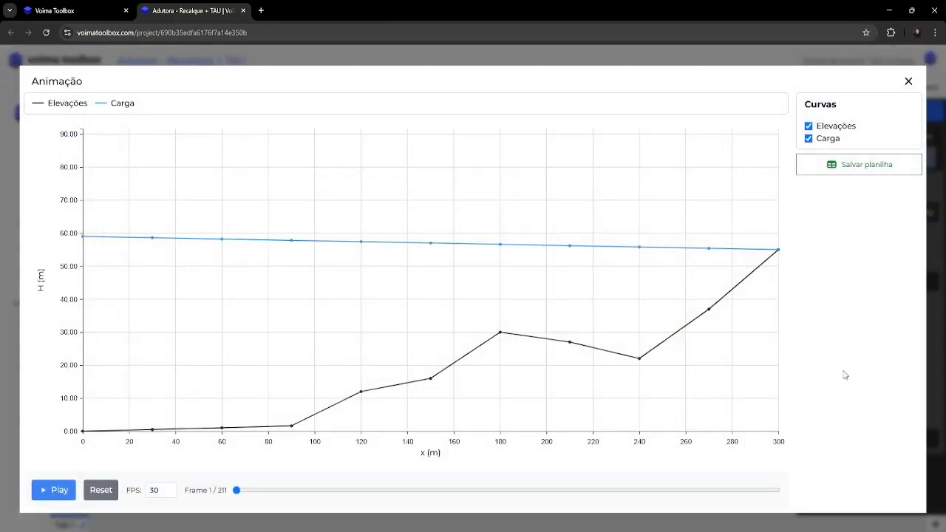
{"action": "double_click", "coordinate": [161, 489]}
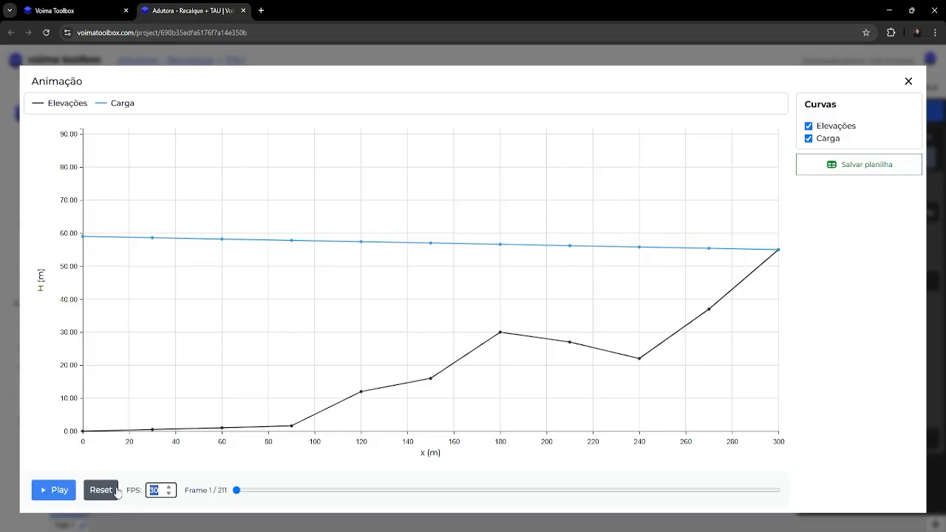
{"action": "type", "text": "10"}
{"action": "key", "text": "Tab"}
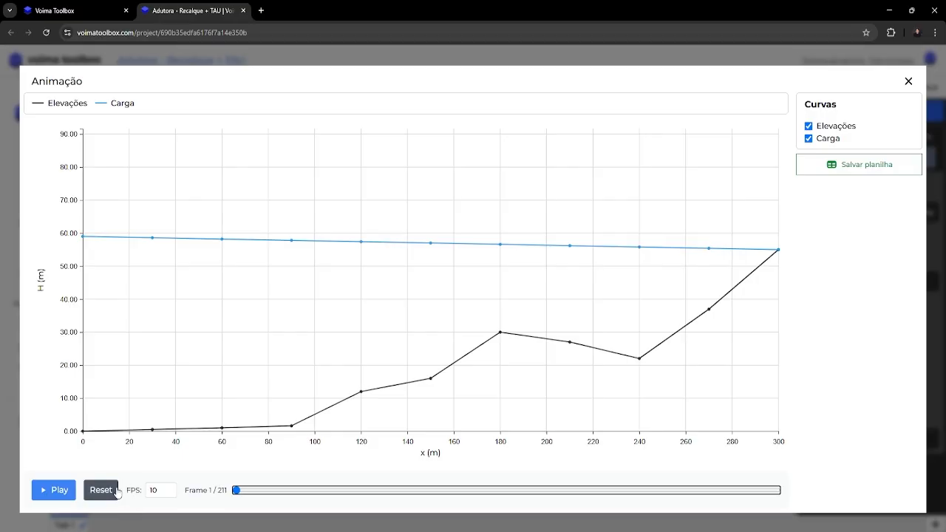
{"action": "left_click", "coordinate": [59, 492]}
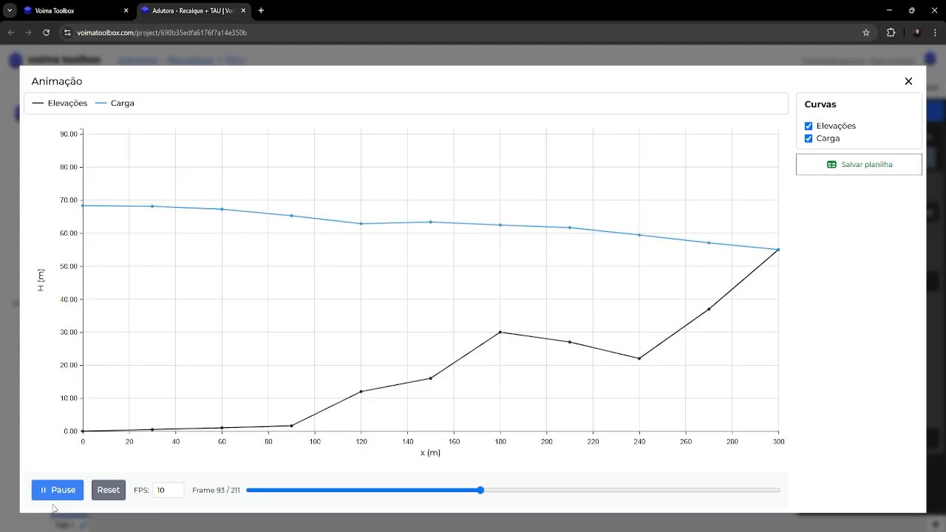
Pause the animation, scrub it back to frame 3 to inspect the head line, and close the chart.
{"action": "left_click", "coordinate": [58, 490]}
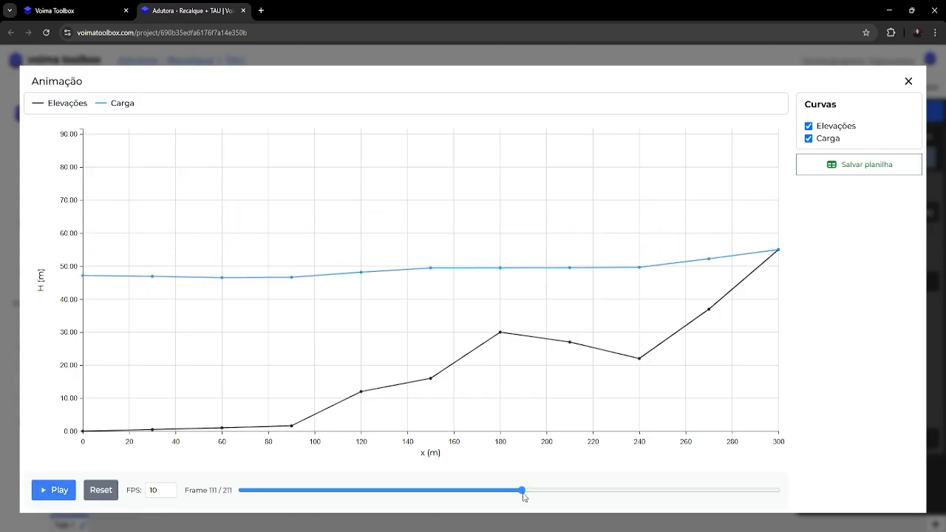
{"action": "left_click_drag", "start_coordinate": [522, 491], "coordinate": [244, 498]}
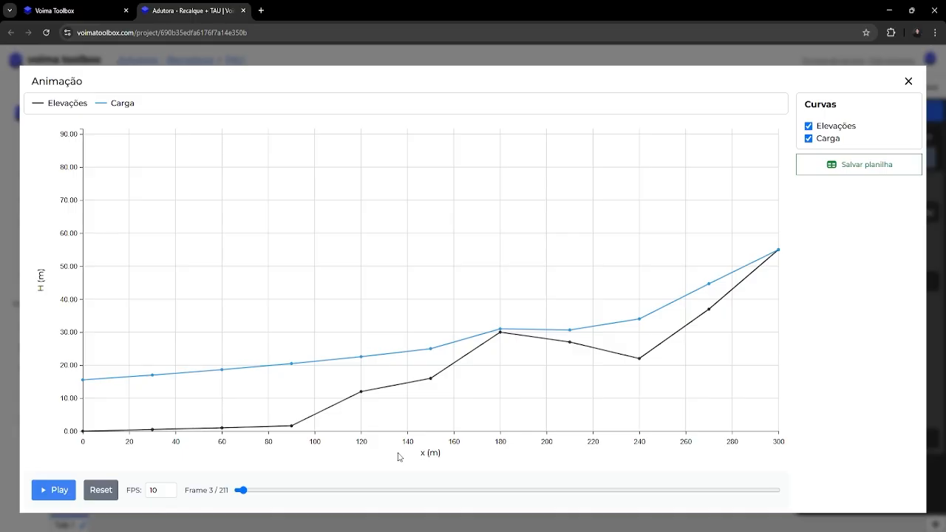
{"action": "left_click", "coordinate": [908, 80]}
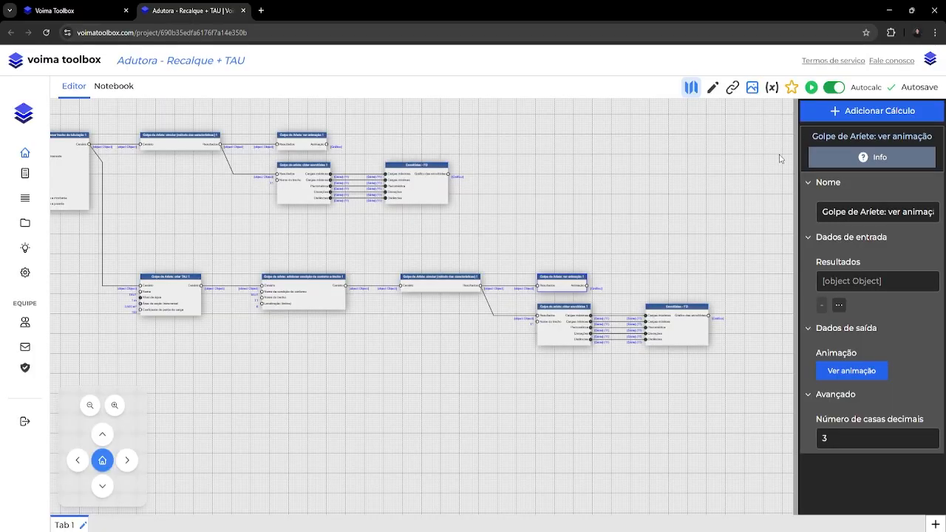
{"action": "left_click", "coordinate": [661, 260]}
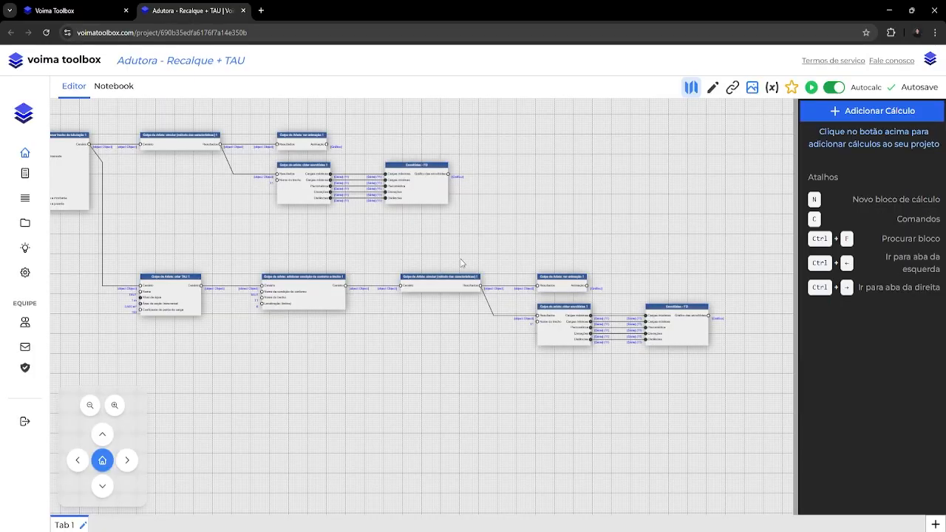
Add a text section reading "TAU" below the Diagnóstico chart in the notebook, formatted as Cabeçalho 2.
{"action": "left_click", "coordinate": [114, 87]}
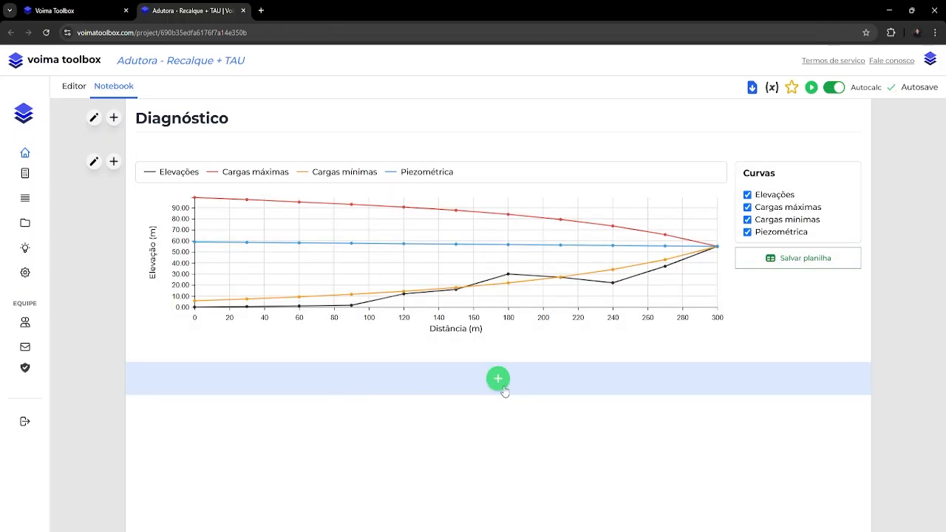
{"action": "left_click", "coordinate": [500, 383]}
{"action": "left_click", "coordinate": [473, 318]}
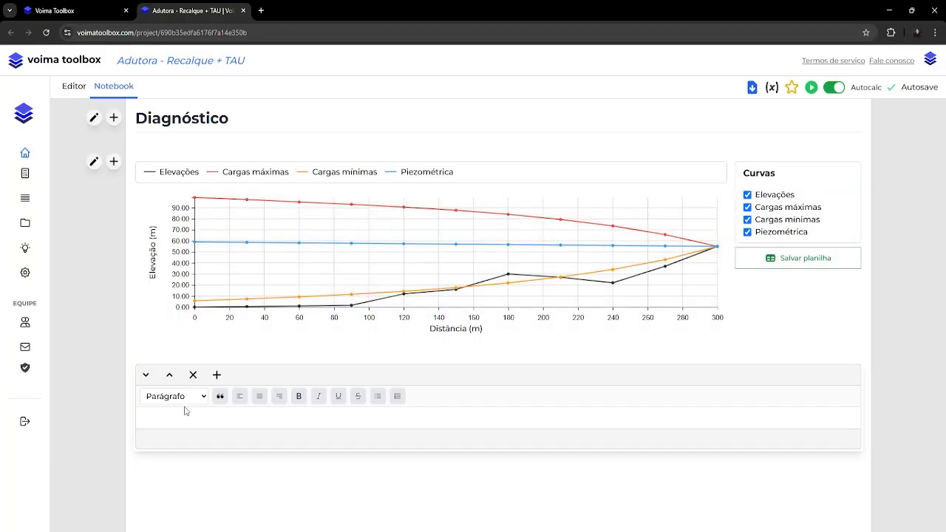
{"action": "left_click", "coordinate": [187, 422]}
{"action": "type", "text": "TAU"}
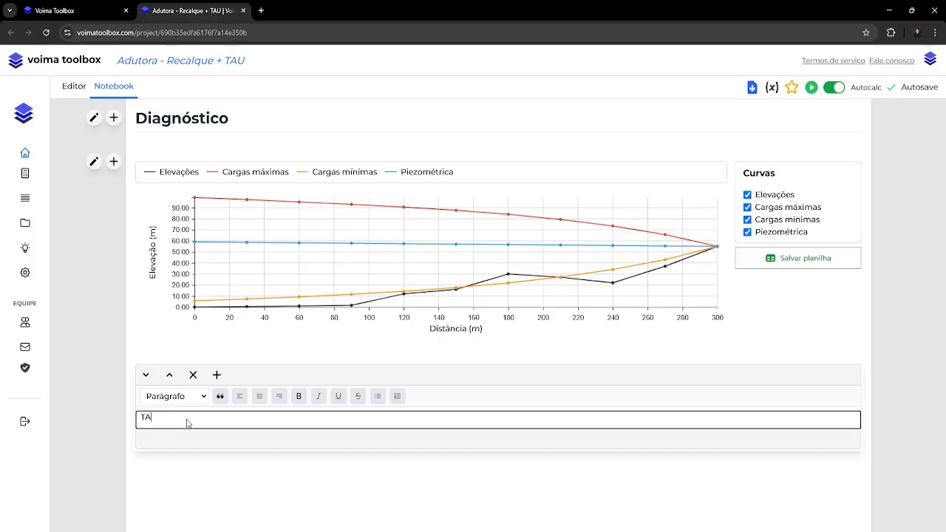
{"action": "left_click", "coordinate": [187, 399]}
{"action": "left_click", "coordinate": [185, 440]}
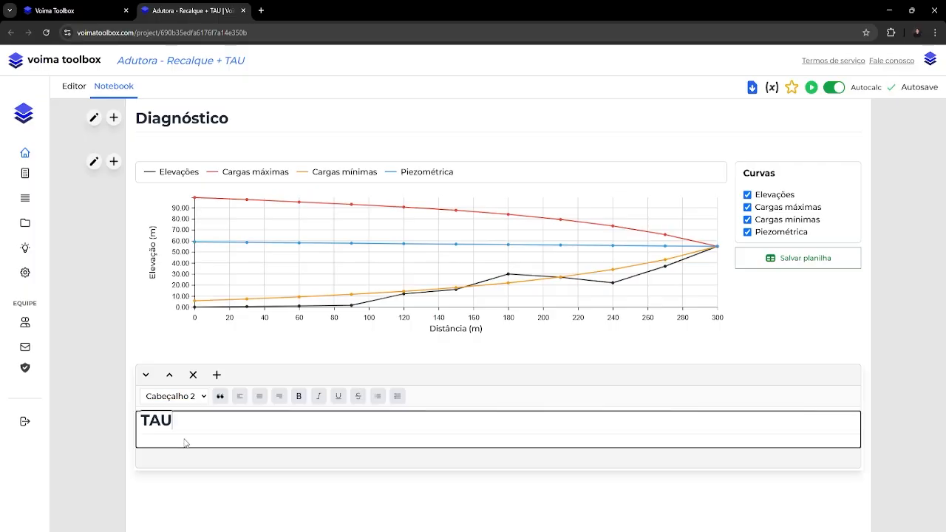
{"action": "left_click", "coordinate": [99, 450]}
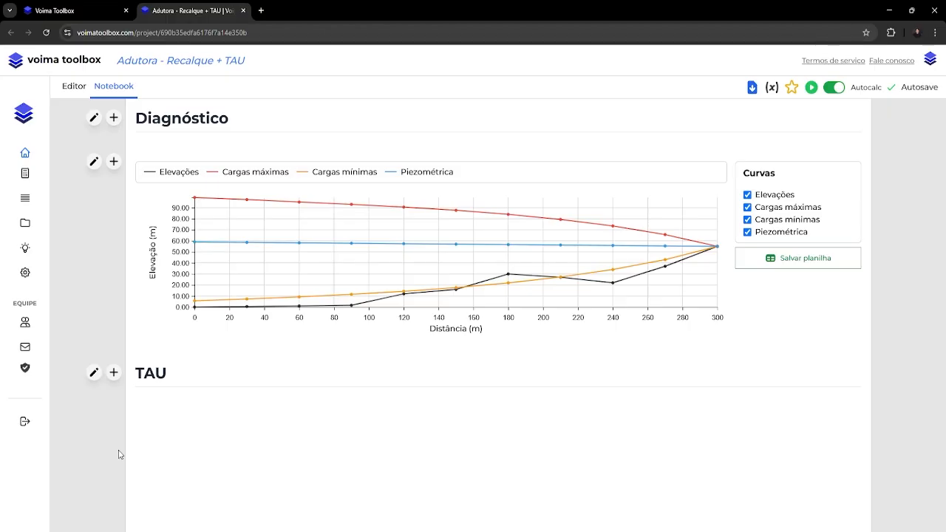
Rename the TAU branch's envelope plot block in the editor as "Envoltórias - TAU".
{"action": "left_click", "coordinate": [77, 89]}
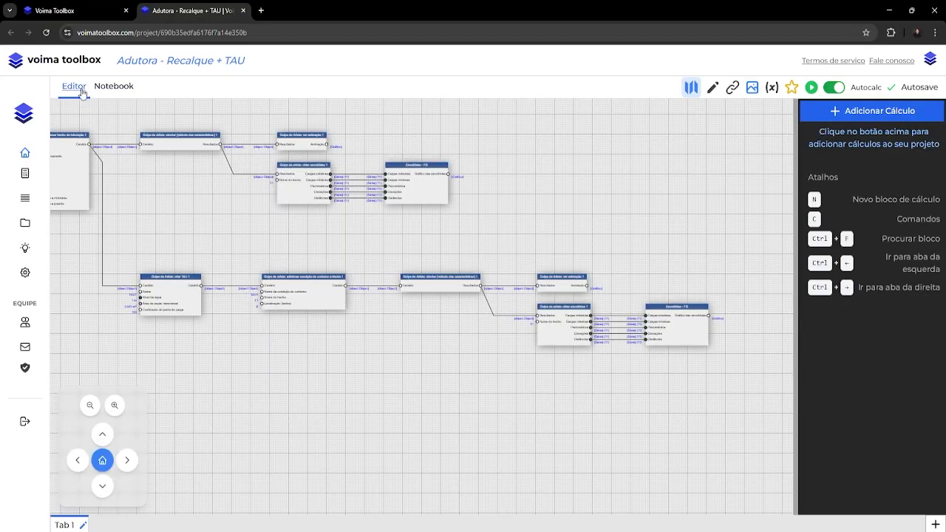
{"action": "left_click", "coordinate": [651, 334]}
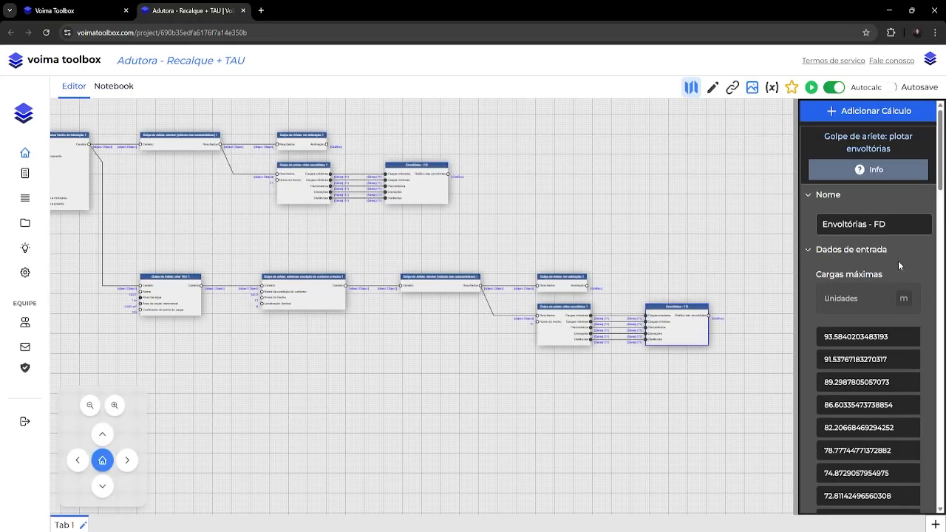
{"action": "left_click", "coordinate": [890, 224]}
{"action": "double_click", "coordinate": [889, 224]}
{"action": "type", "text": "TAU"}
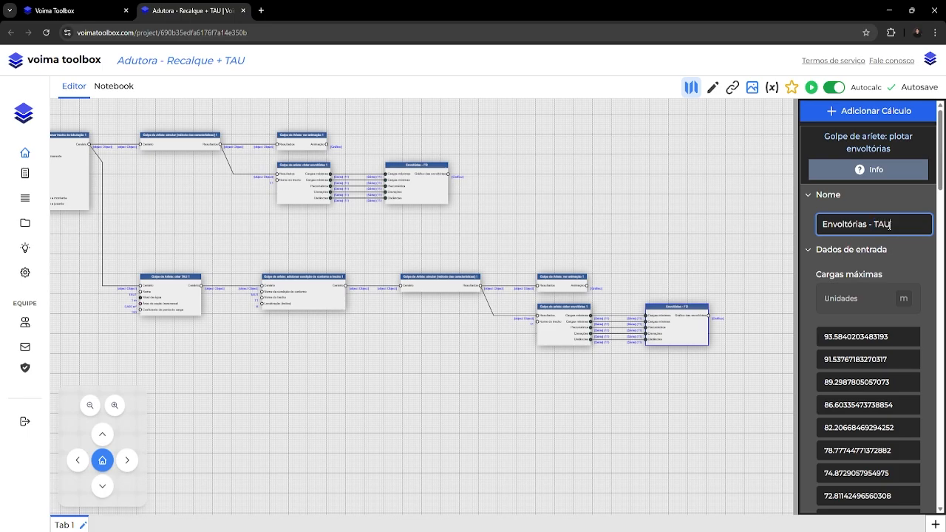
{"action": "key", "text": "Return"}
{"action": "left_click", "coordinate": [676, 416]}
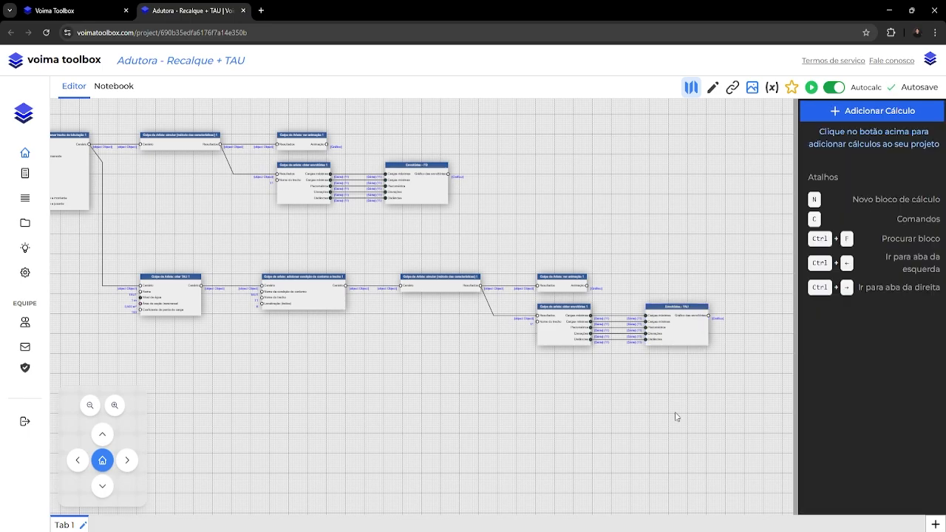
Insert the "Envoltórias - TAU: Gráfico das envoltórias" chart under the notebook's TAU heading and compare it with the Diagnóstico chart.
{"action": "left_click", "coordinate": [128, 93]}
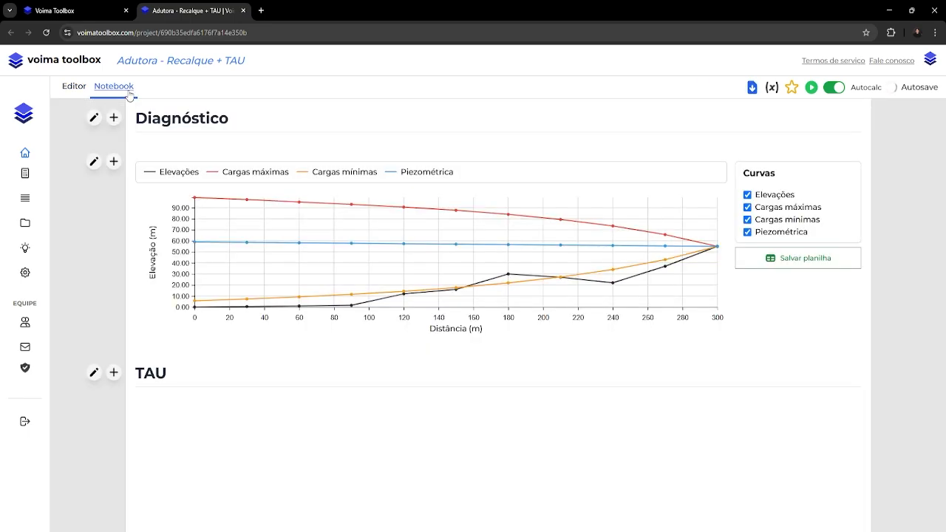
{"action": "left_click", "coordinate": [499, 423]}
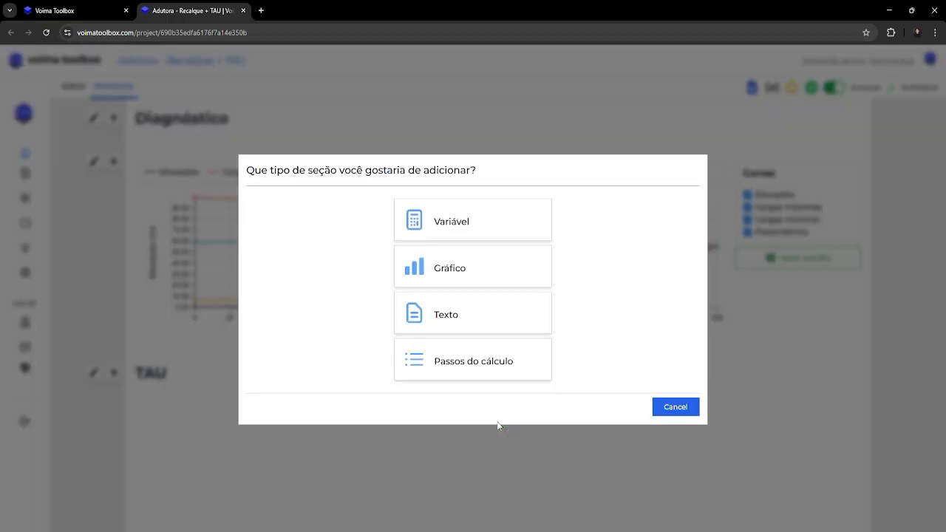
{"action": "left_click", "coordinate": [465, 291]}
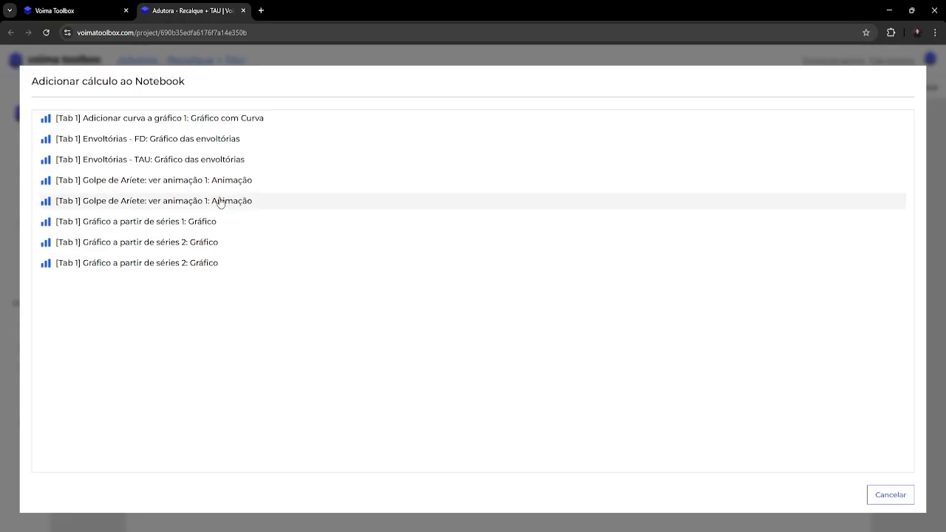
{"action": "left_click", "coordinate": [160, 160]}
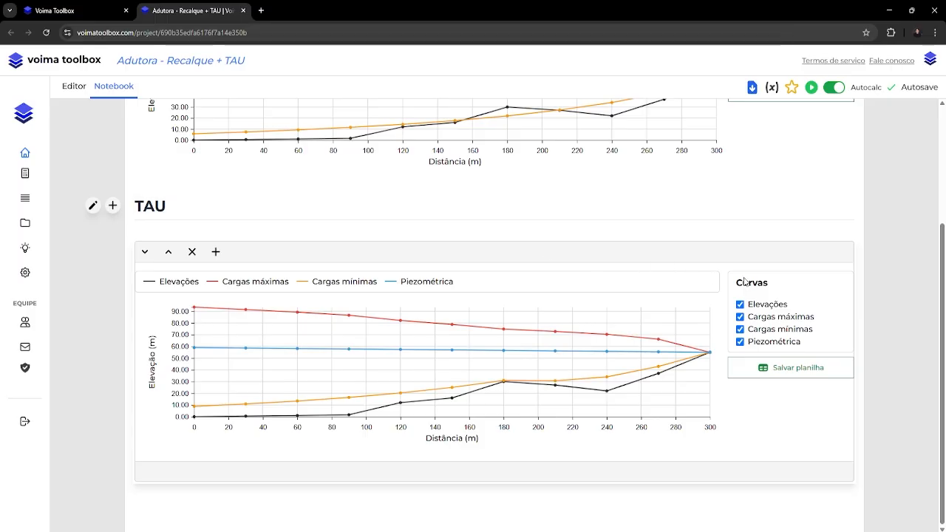
{"action": "left_click", "coordinate": [899, 301]}
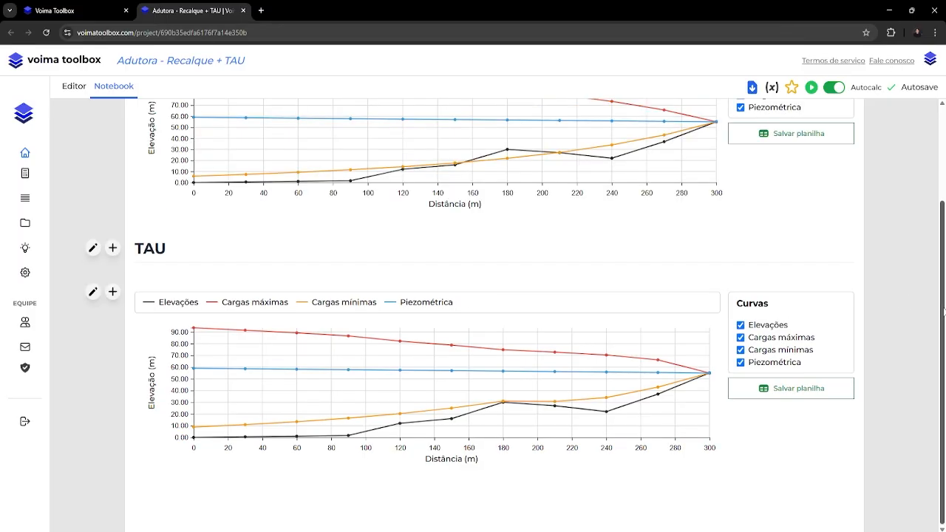
{"action": "scroll", "coordinate": [938, 306], "scroll_direction": "up", "scroll_amount": 1}
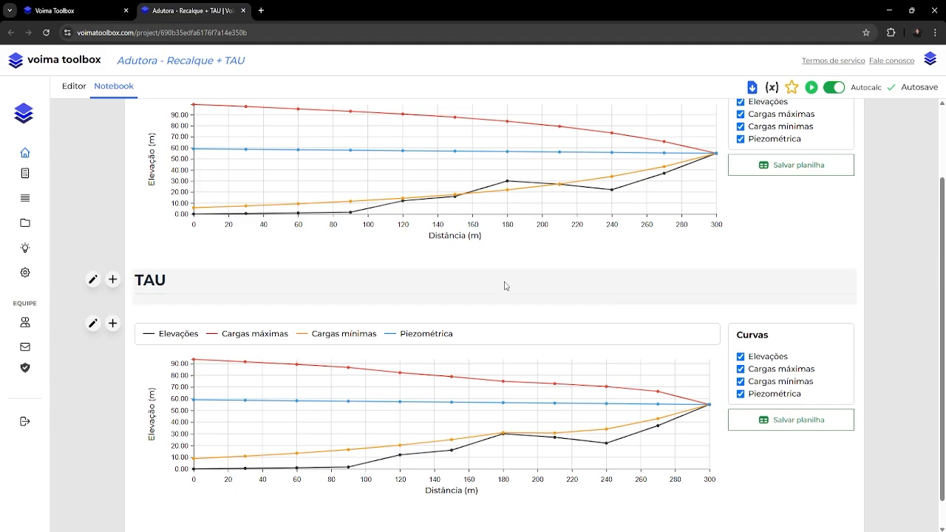
Add a "Golpe de aríete: adicionar observador a condição de contorno" block below the TAU branch in the editor.
{"action": "left_click", "coordinate": [74, 87]}
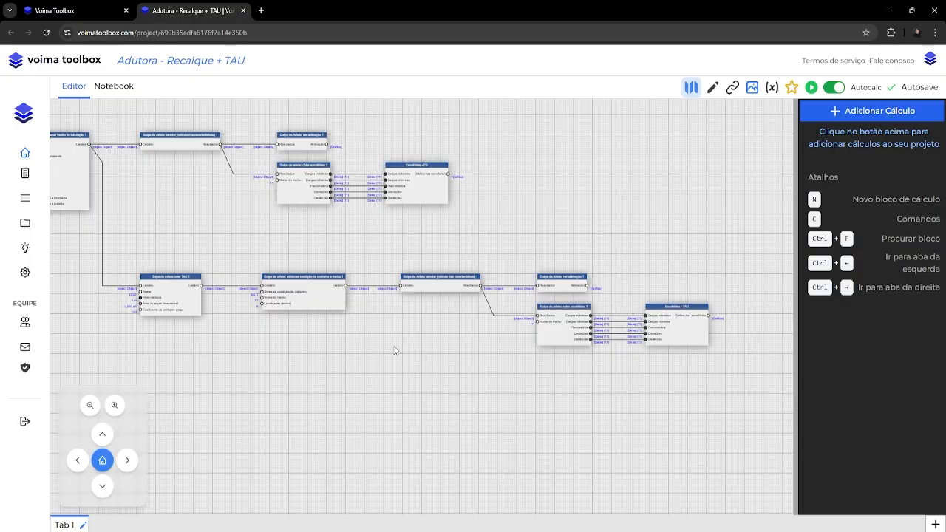
{"action": "scroll", "coordinate": [432, 337], "scroll_direction": "up", "scroll_amount": 5}
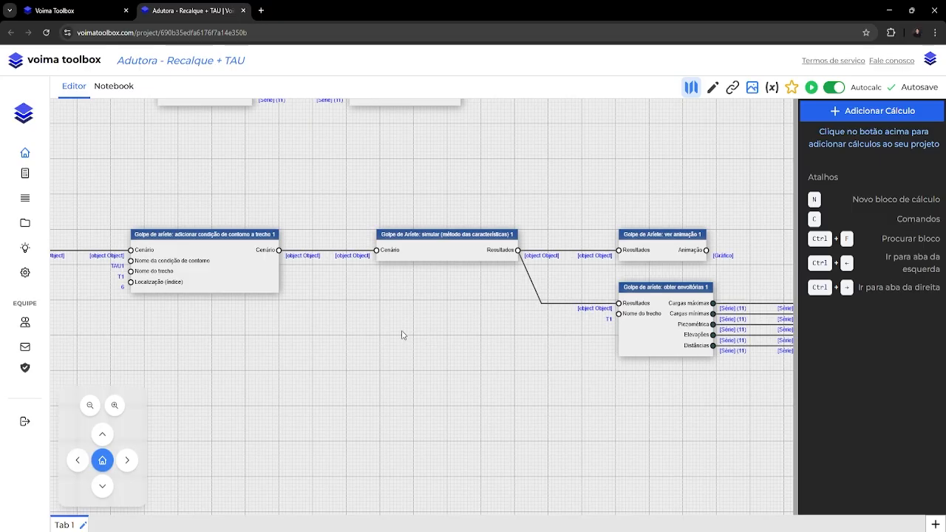
{"action": "right_click", "coordinate": [334, 287]}
{"action": "mouse_move", "coordinate": [373, 295]}
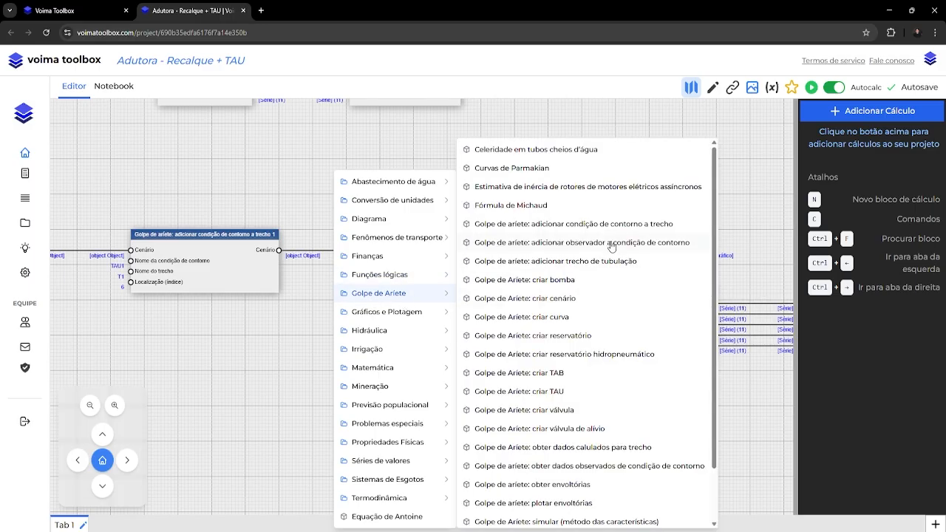
{"action": "left_click", "coordinate": [613, 245]}
{"action": "left_click", "coordinate": [327, 320]}
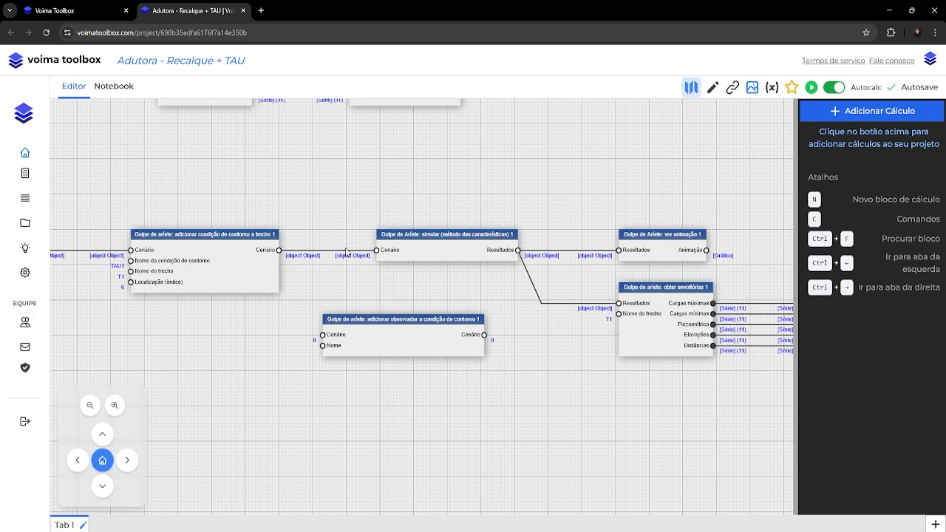
Disconnect the TAU branch's simulation from the boundary condition block and make room to place the observer block between them.
{"action": "scroll", "coordinate": [569, 311], "scroll_direction": "down", "scroll_amount": 4}
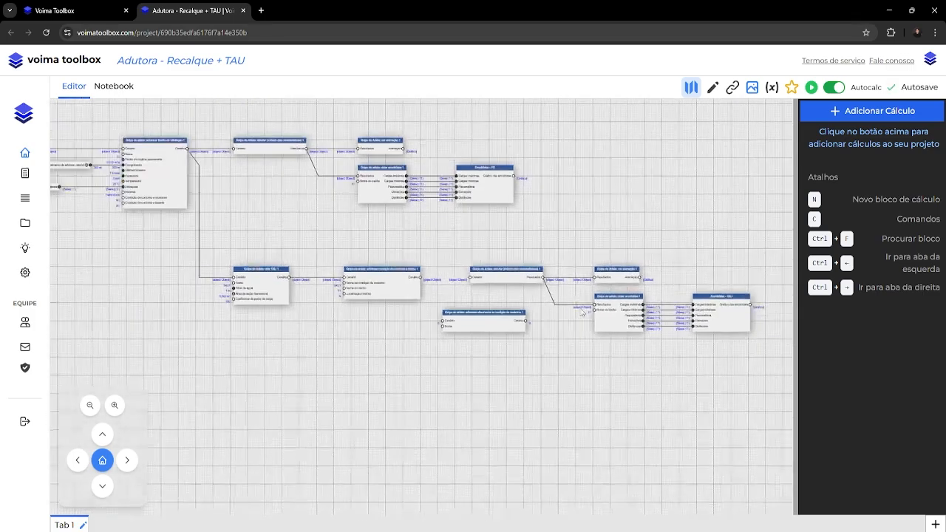
{"action": "left_click_drag", "start_coordinate": [490, 319], "coordinate": [391, 333]}
{"action": "left_click_drag", "start_coordinate": [474, 231], "coordinate": [743, 353]}
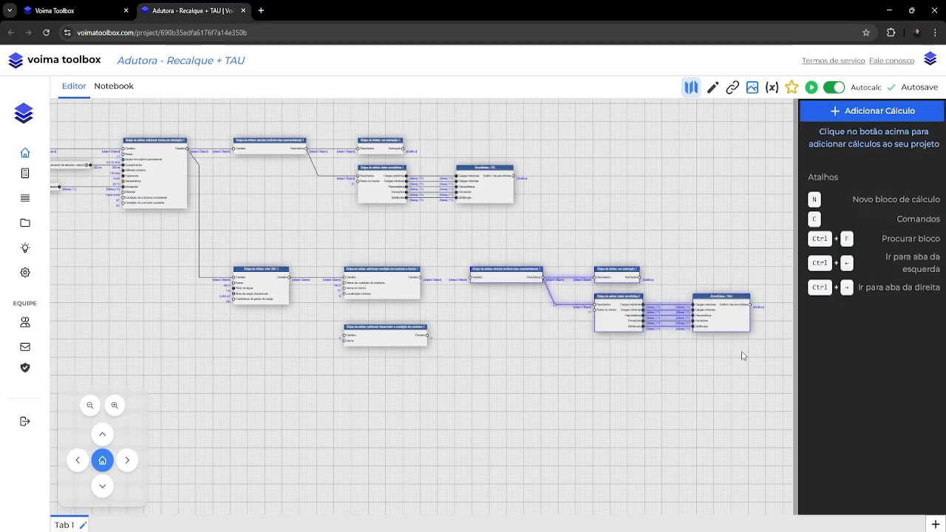
{"action": "left_click_drag", "start_coordinate": [575, 311], "coordinate": [422, 285]}
{"action": "left_click_drag", "start_coordinate": [356, 252], "coordinate": [510, 255]}
{"action": "left_click", "coordinate": [407, 310]}
{"action": "left_click_drag", "start_coordinate": [233, 309], "coordinate": [350, 253]}
{"action": "scroll", "coordinate": [303, 262], "scroll_direction": "up", "scroll_amount": 5}
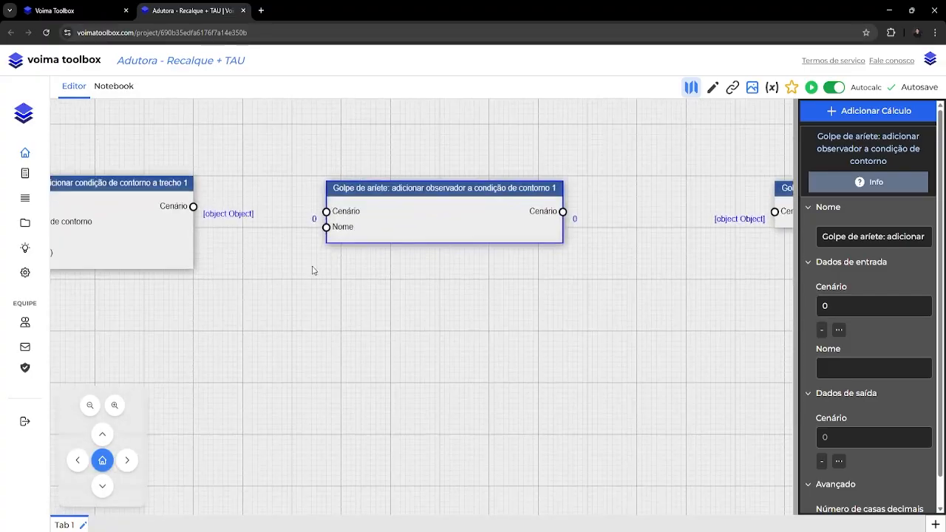
Connect the boundary condition block's Cenário output to the observer block's Cenário input, and name the observer TAU1.
{"action": "left_click_drag", "start_coordinate": [210, 239], "coordinate": [342, 244]}
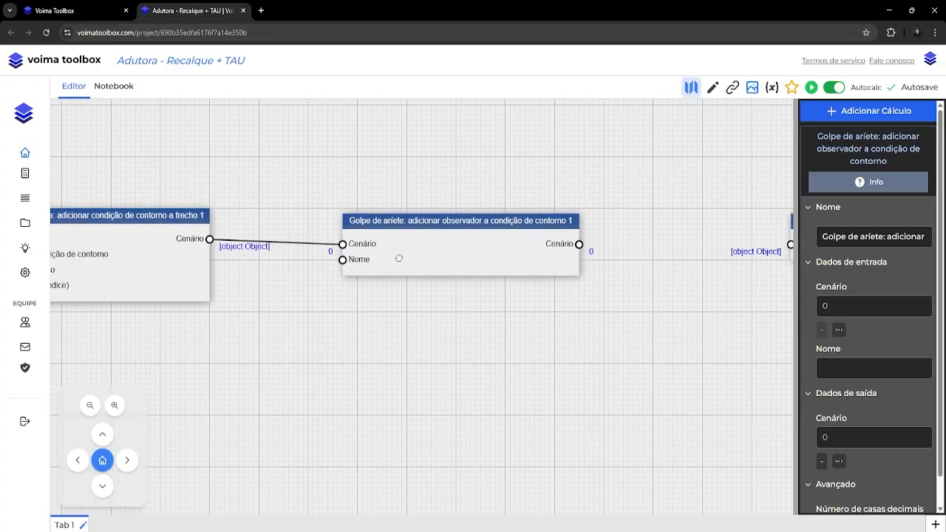
{"action": "left_click_drag", "start_coordinate": [399, 258], "coordinate": [399, 253]}
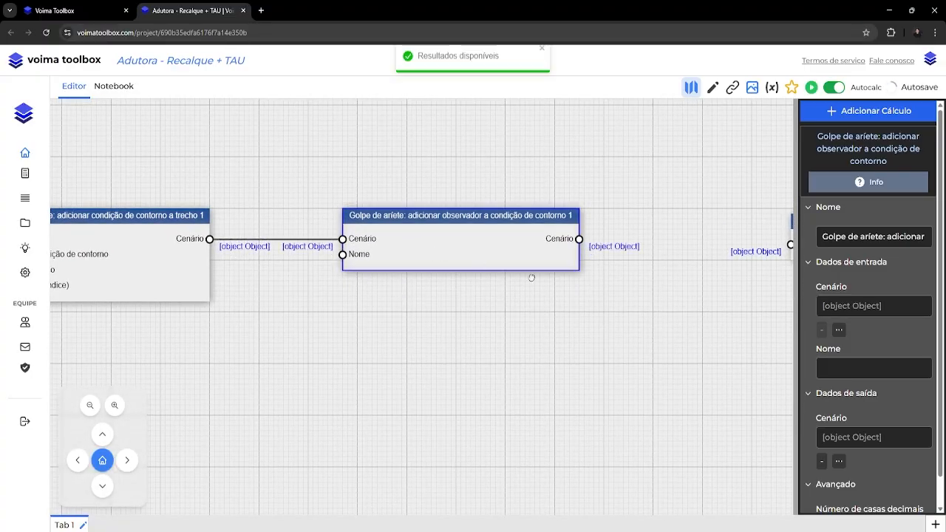
{"action": "left_click", "coordinate": [846, 374]}
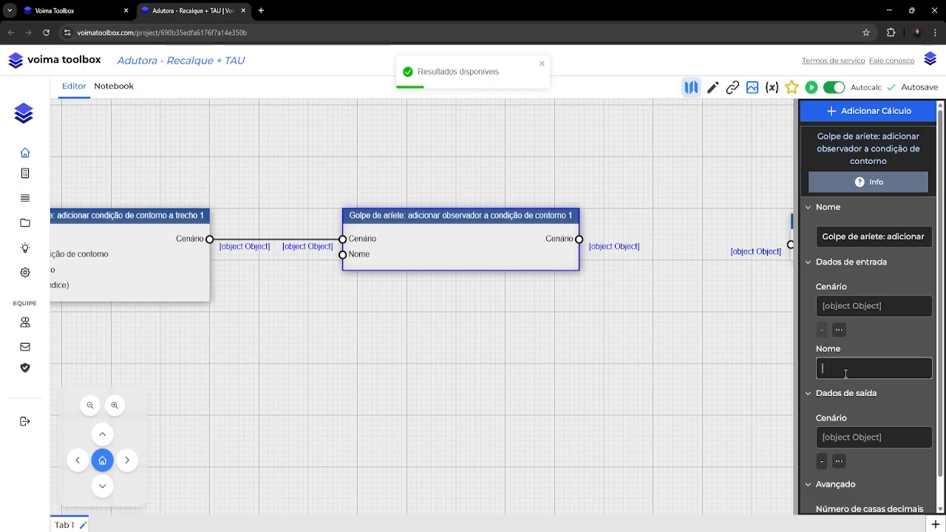
{"action": "type", "text": "TAU"}
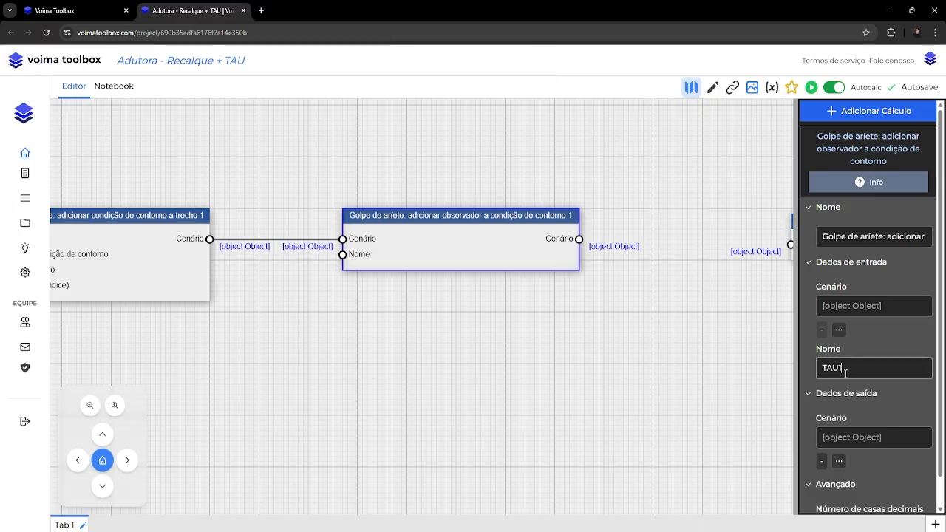
{"action": "type", "text": "1"}
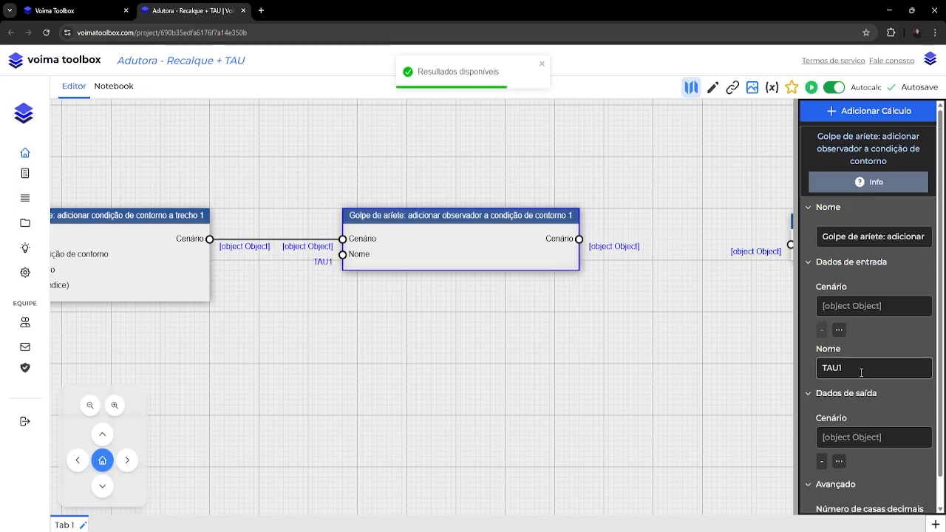
Move the TAU branch's simulation block closer to the observer block and connect the observer's Cenário output to it.
{"action": "scroll", "coordinate": [902, 408], "scroll_direction": "down", "scroll_amount": 1}
{"action": "left_click_drag", "start_coordinate": [709, 307], "coordinate": [365, 267]}
{"action": "scroll", "coordinate": [431, 210], "scroll_direction": "down", "scroll_amount": 3}
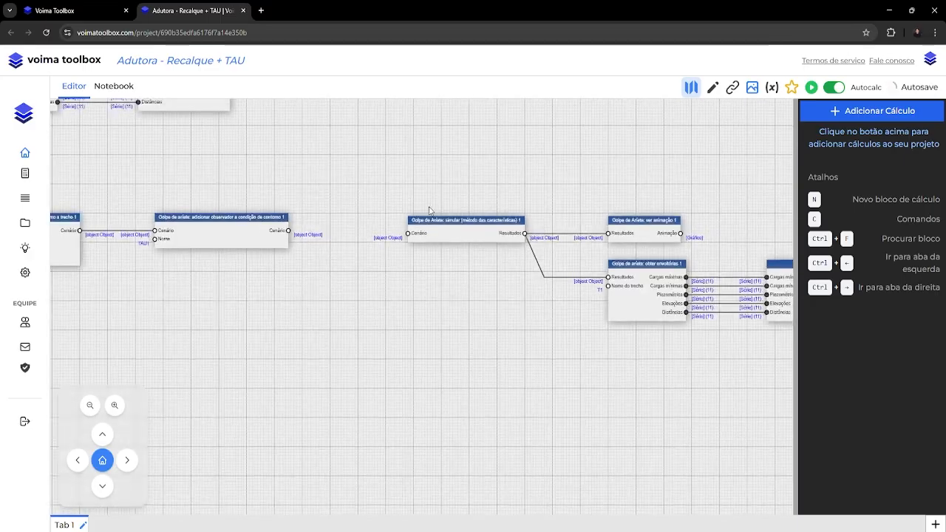
{"action": "left_click_drag", "start_coordinate": [429, 210], "coordinate": [301, 247]}
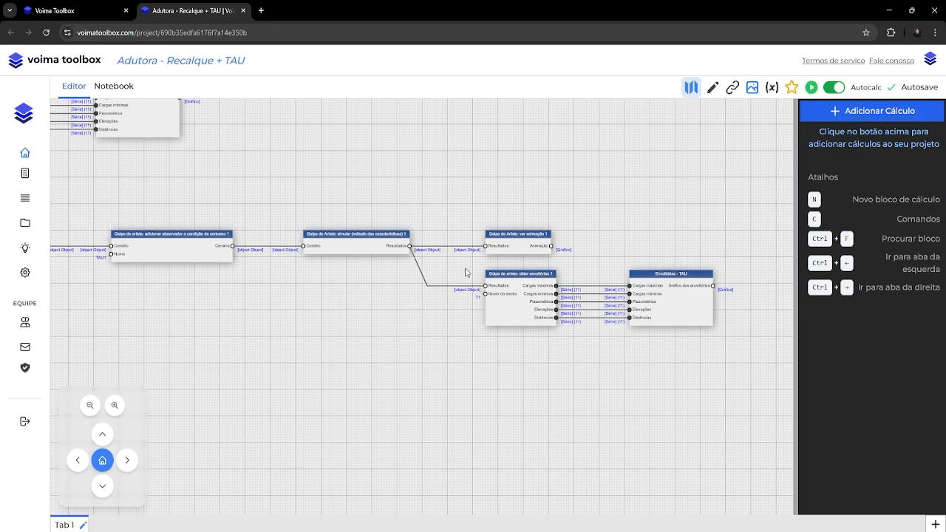
Add a "Golpe de ariete: obter dados observados de condição de contorno" block above the animation block and connect the simulation's Resultados to it.
{"action": "scroll", "coordinate": [450, 259], "scroll_direction": "up", "scroll_amount": 3}
{"action": "left_click_drag", "start_coordinate": [468, 266], "coordinate": [420, 330]}
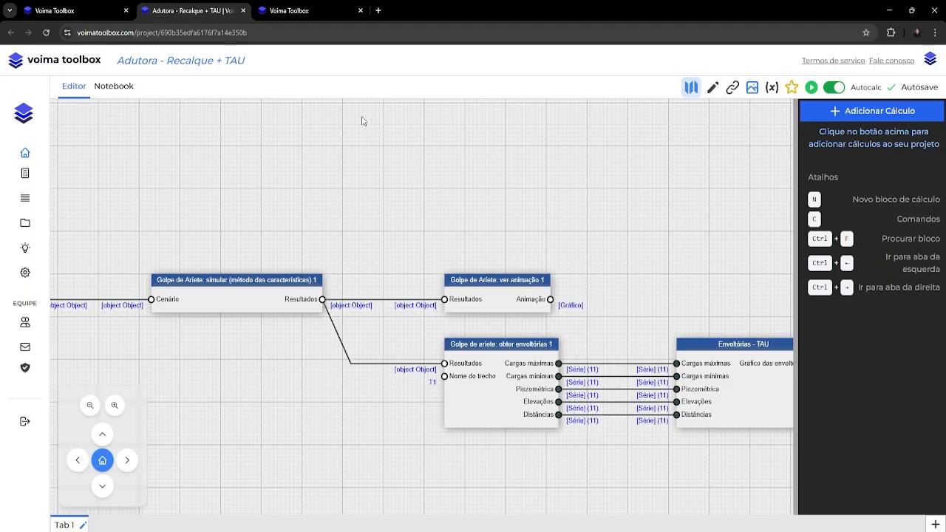
{"action": "right_click", "coordinate": [362, 121]}
{"action": "mouse_move", "coordinate": [404, 248]}
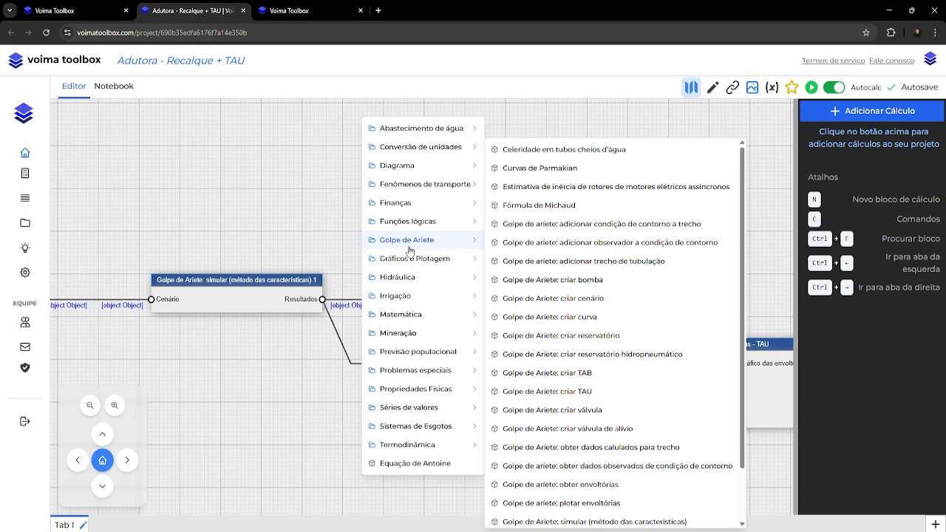
{"action": "left_click", "coordinate": [585, 470]}
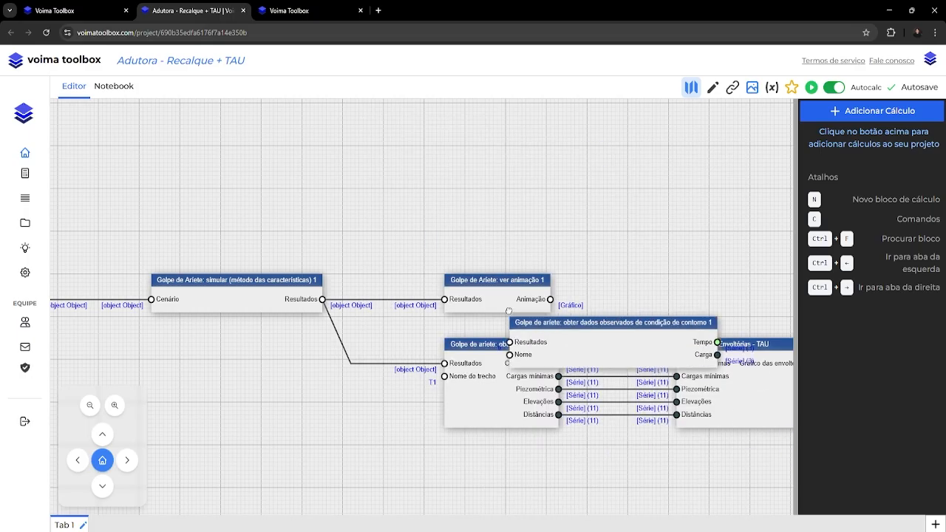
{"action": "left_click", "coordinate": [448, 183]}
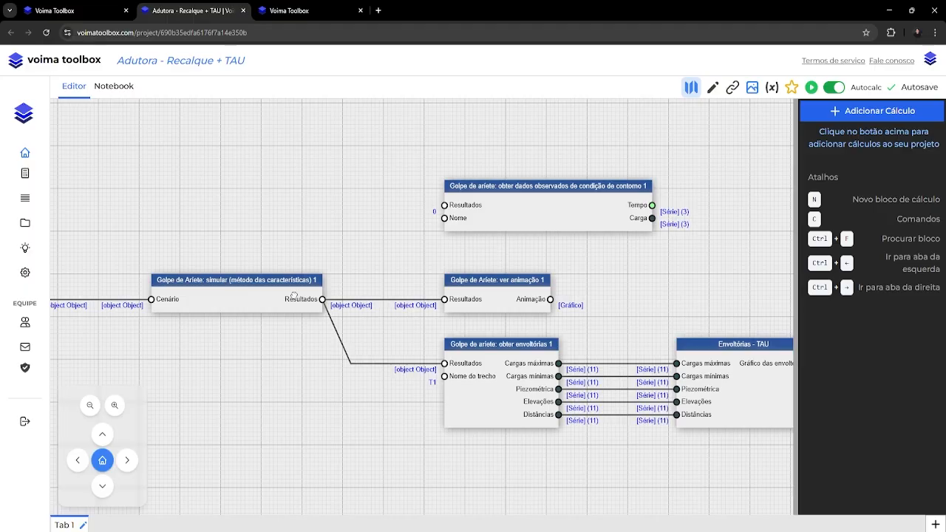
{"action": "left_click_drag", "start_coordinate": [322, 300], "coordinate": [444, 205]}
{"action": "left_click", "coordinate": [350, 201]}
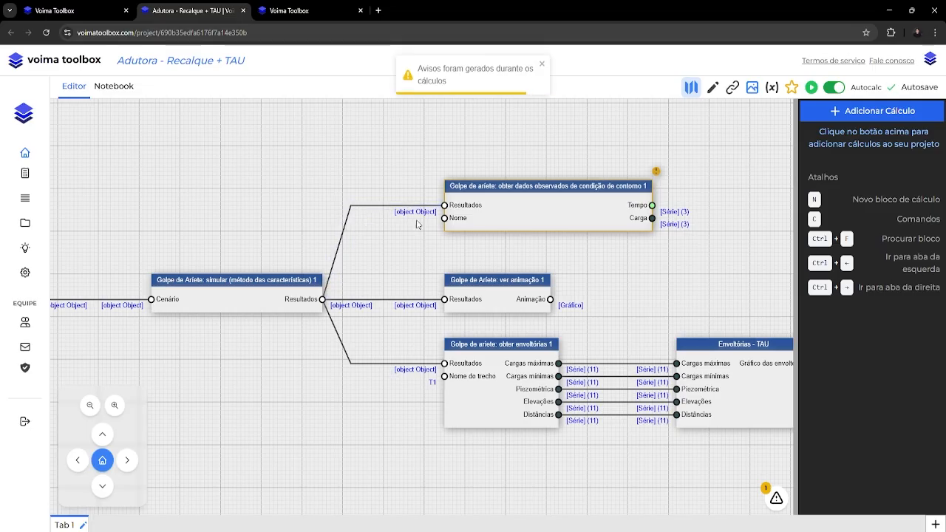
Set the observed data block's calculation method to "Obter nível d`água" and its Nome to TAU1.
{"action": "left_click", "coordinate": [490, 224]}
{"action": "left_click", "coordinate": [834, 290]}
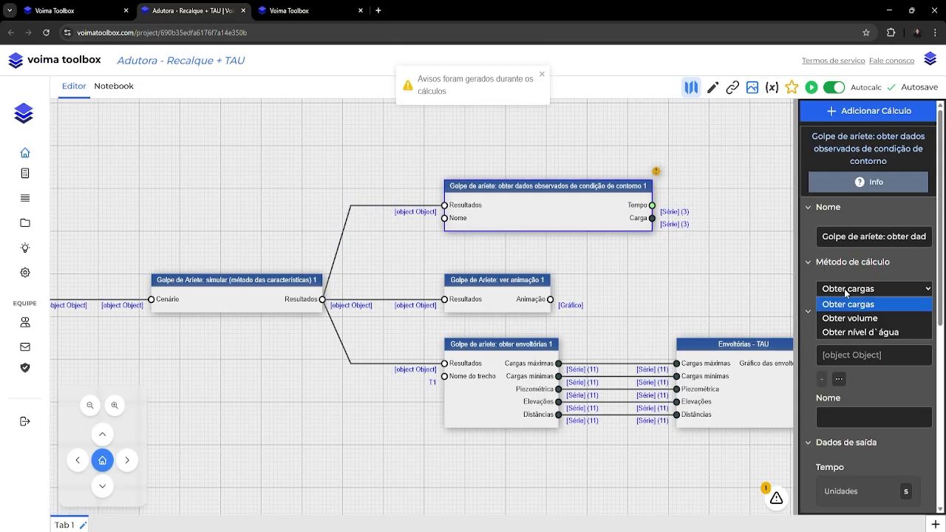
{"action": "left_click", "coordinate": [845, 333]}
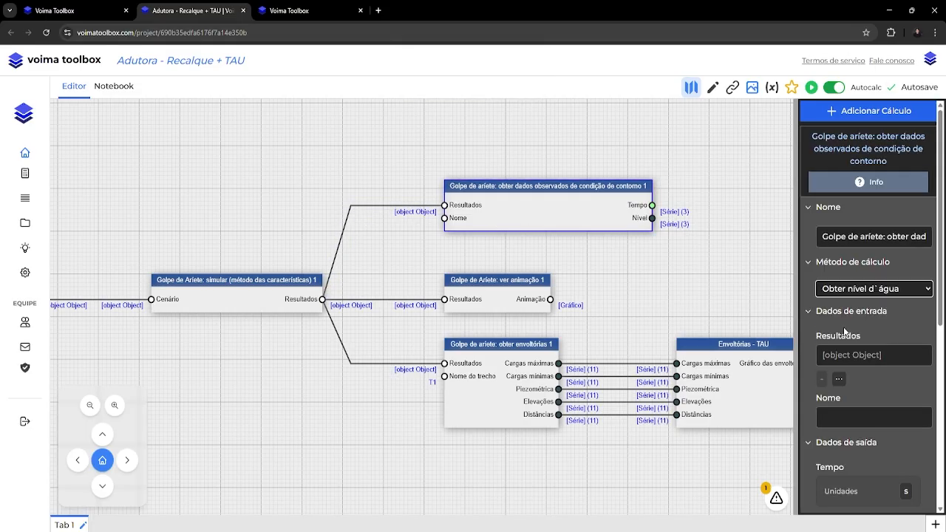
{"action": "left_click", "coordinate": [848, 411]}
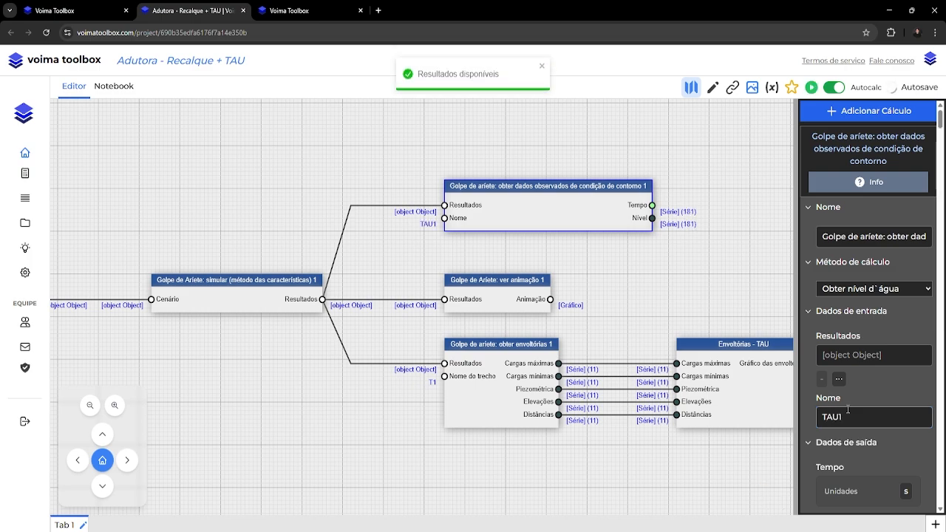
{"action": "left_click", "coordinate": [734, 279]}
Add a "Gráfico a partir de séries" block beside the observed data block, linking Tempo to Valores x and Nível to Valores y.
{"action": "left_click_drag", "start_coordinate": [749, 270], "coordinate": [550, 288]}
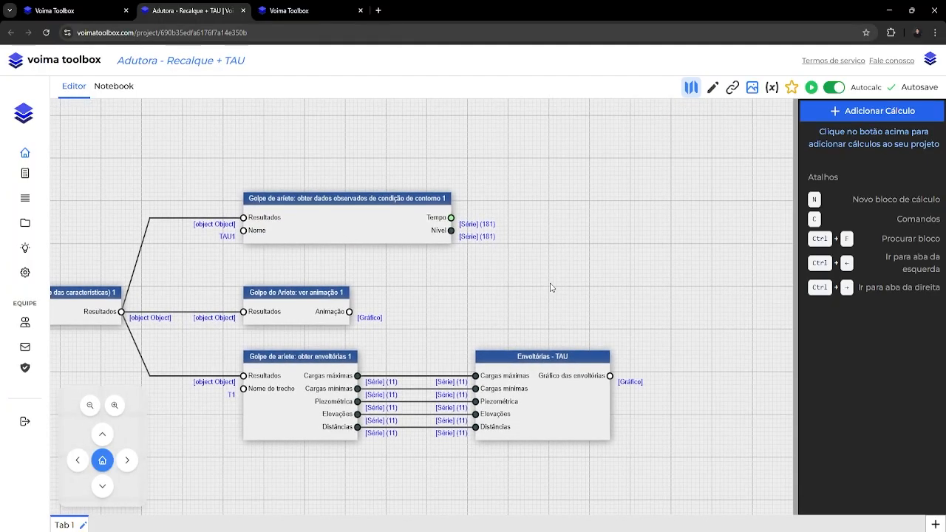
{"action": "scroll", "coordinate": [551, 288], "scroll_direction": "down", "scroll_amount": 5}
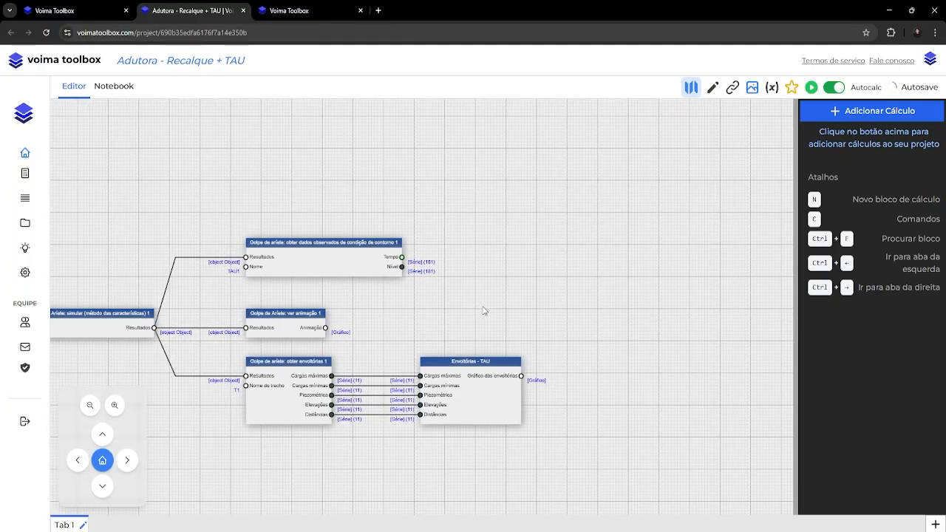
{"action": "right_click", "coordinate": [482, 140]}
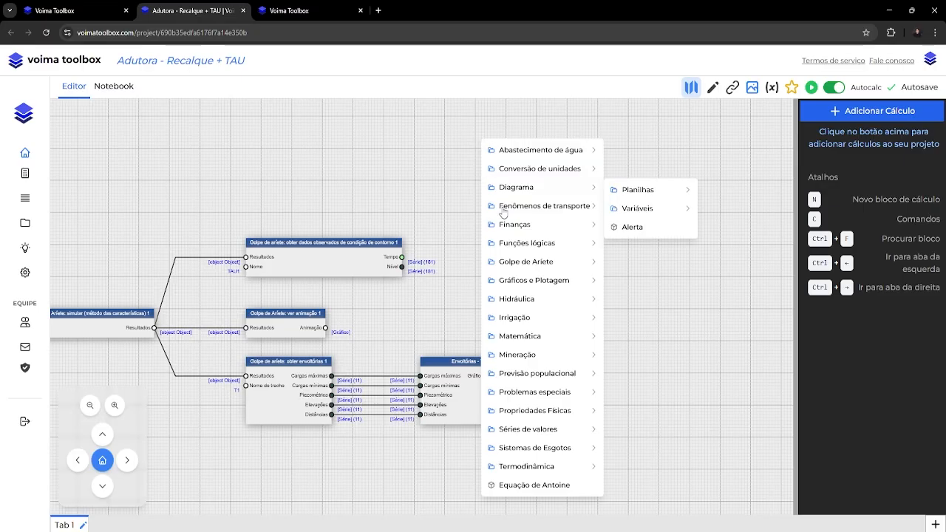
{"action": "mouse_move", "coordinate": [514, 287]}
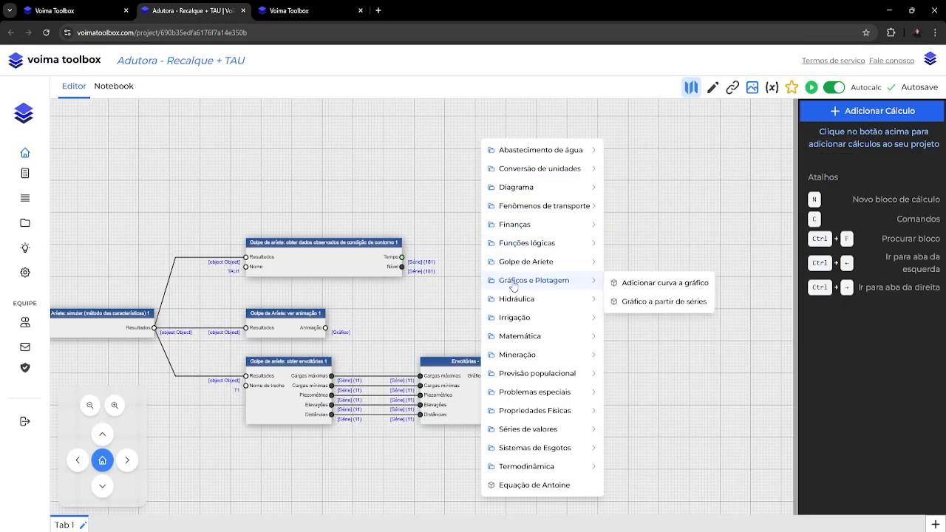
{"action": "left_click", "coordinate": [643, 301]}
{"action": "left_click_drag", "start_coordinate": [638, 306], "coordinate": [487, 241]}
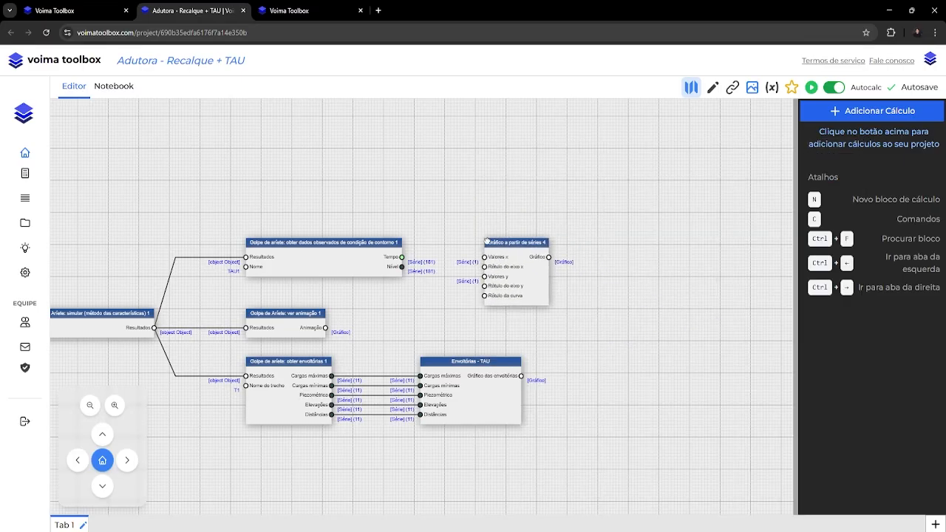
{"action": "left_click_drag", "start_coordinate": [402, 258], "coordinate": [484, 257]}
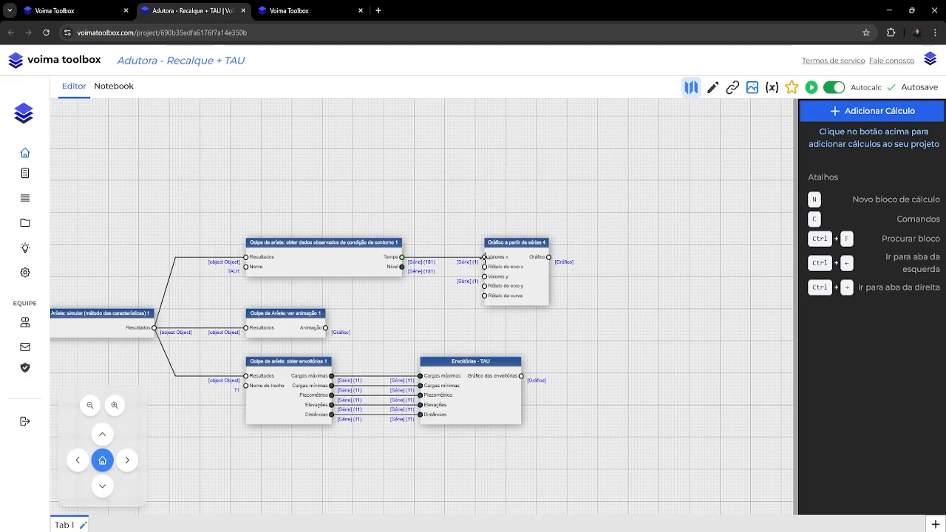
{"action": "left_click_drag", "start_coordinate": [402, 267], "coordinate": [484, 276]}
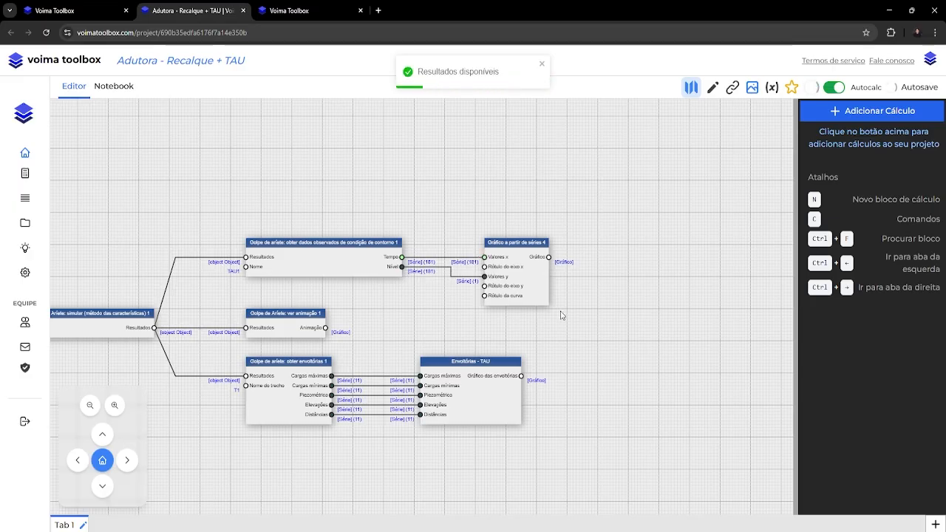
Label the new series chart's x axis "t", its y axis "y" and its curve "Nível".
{"action": "left_click", "coordinate": [541, 287]}
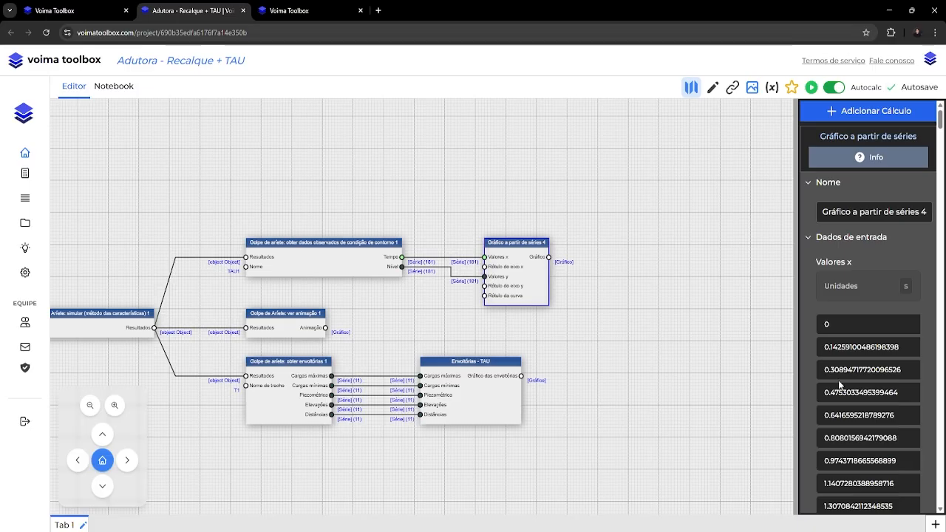
{"action": "scroll", "coordinate": [857, 407], "scroll_direction": "down", "scroll_amount": 4}
{"action": "scroll", "coordinate": [857, 407], "scroll_direction": "down", "scroll_amount": 8}
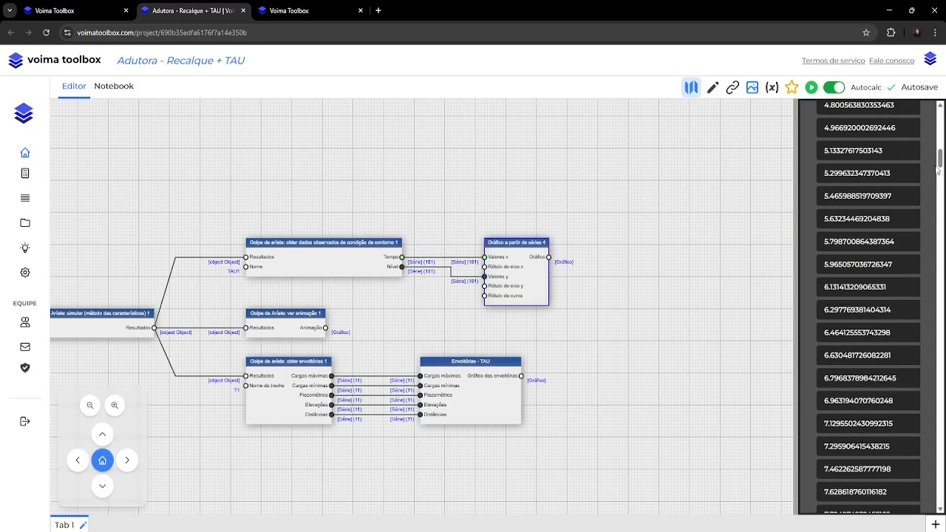
{"action": "left_click_drag", "start_coordinate": [940, 166], "coordinate": [940, 497]}
{"action": "left_click", "coordinate": [880, 291]}
{"action": "type", "text": "t"}
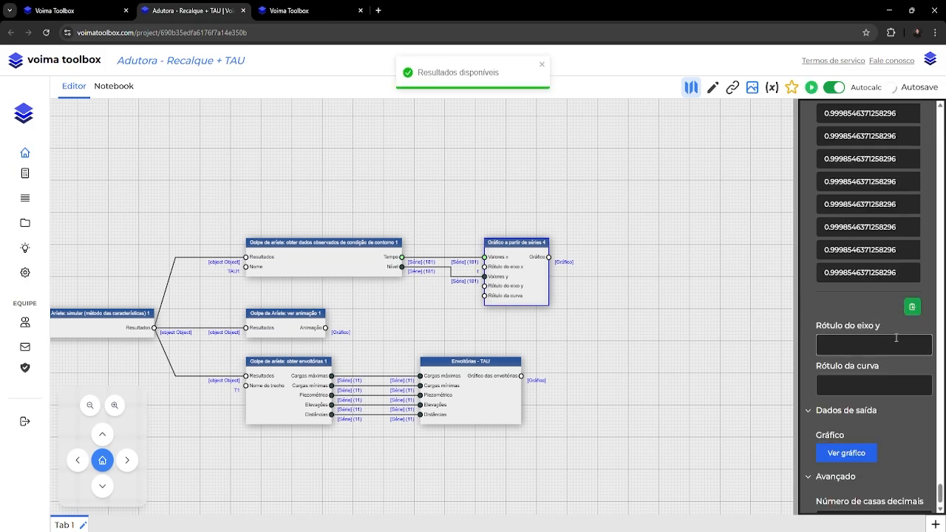
{"action": "left_click", "coordinate": [896, 338]}
{"action": "type", "text": "y"}
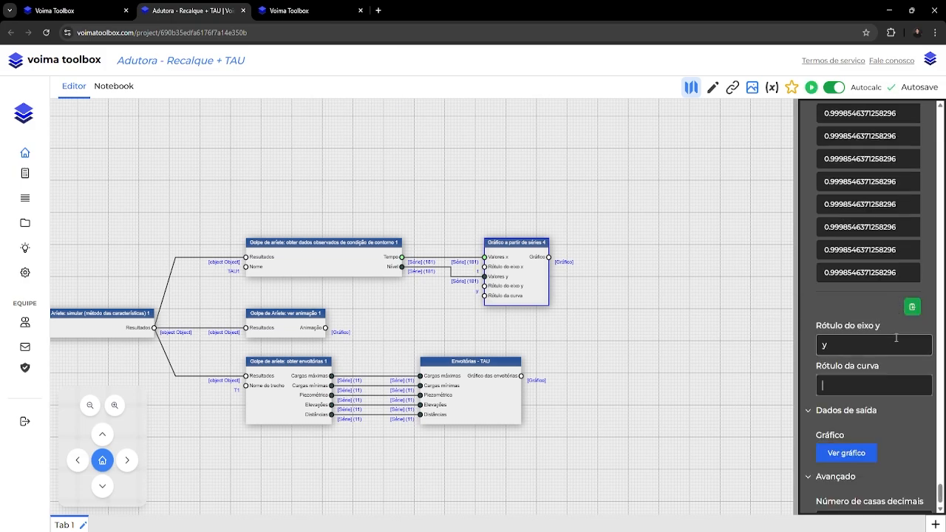
{"action": "type", "text": "Nível"}
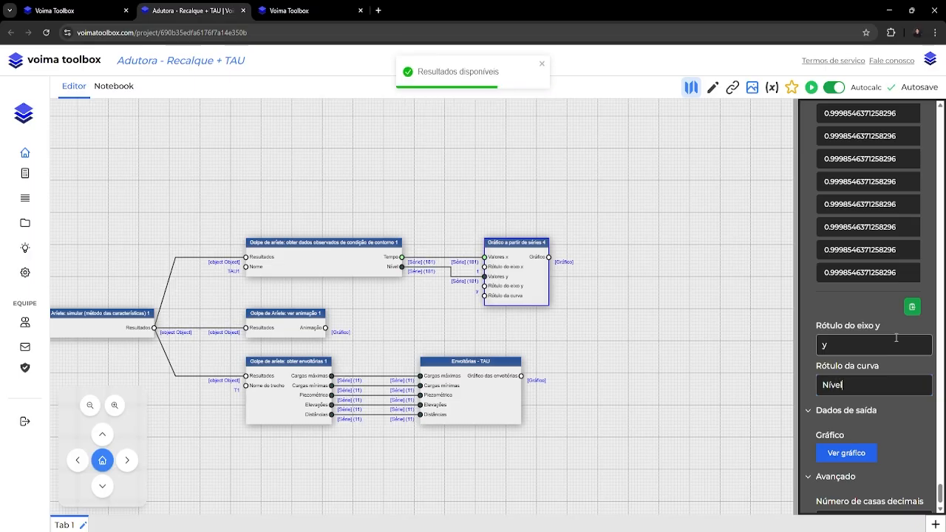
{"action": "key", "text": "Tab"}
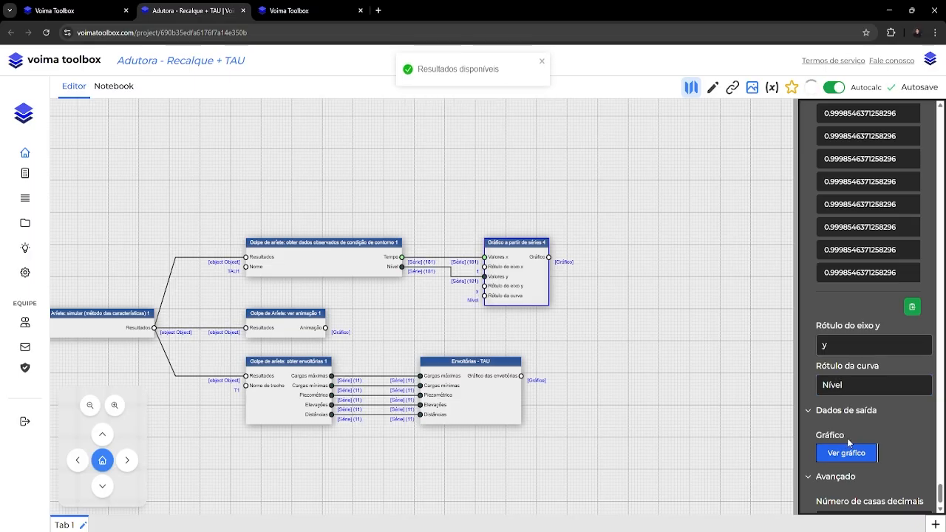
View the TAU water level chart and examine how the Nível curve changes over time.
{"action": "left_click", "coordinate": [849, 453]}
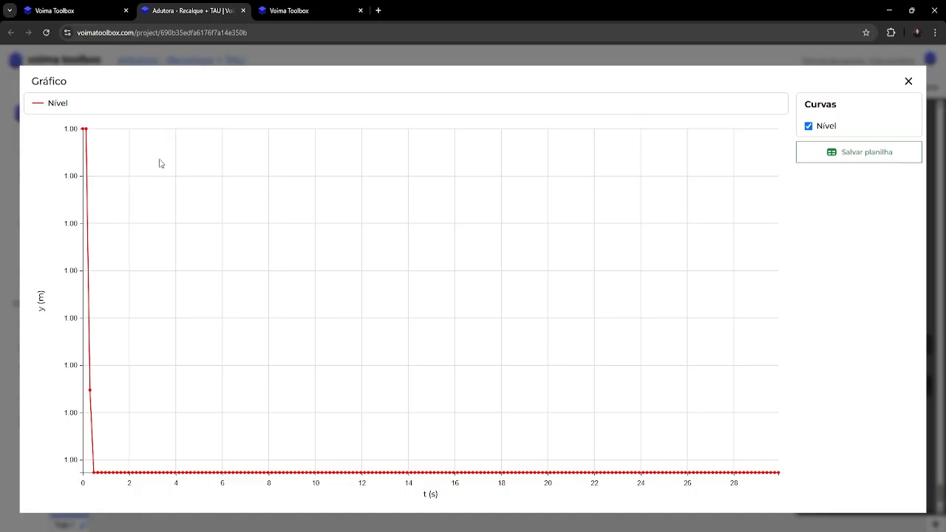
{"action": "mouse_move", "coordinate": [87, 133]}
{"action": "mouse_move", "coordinate": [94, 474]}
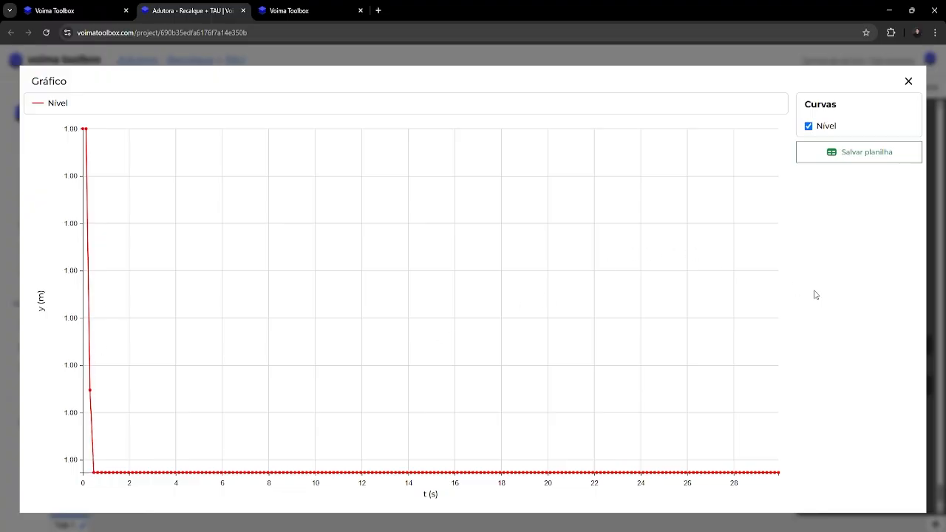